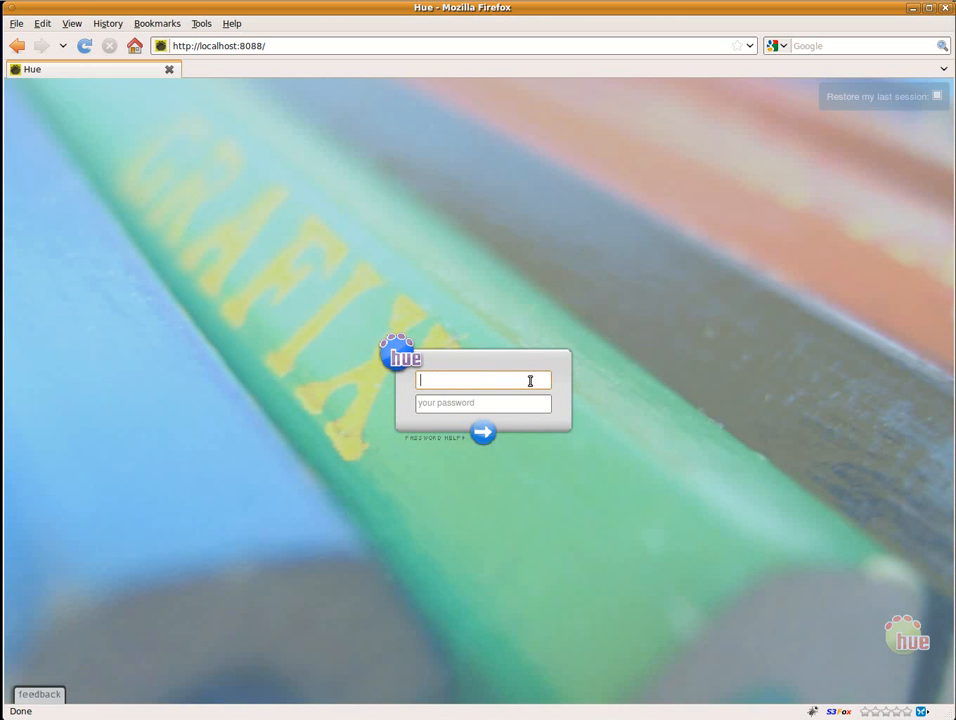
Step: Log in to Hue by entering the username and the account password
{"action": "type", "text": "bcwalrus"}
{"action": "key", "text": "Tab"}
{"action": "type", "text": "********"}
{"action": "key", "text": "Return"}
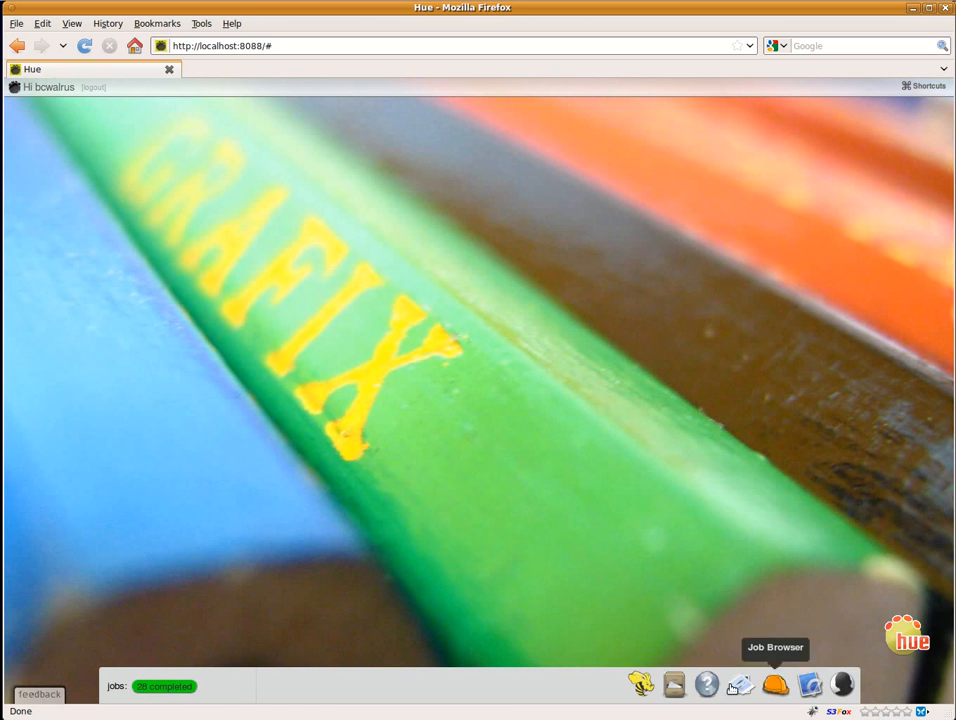
Step: View the user list in User Admin and the home directory in File Browser, closing each window after viewing
{"action": "left_click", "coordinate": [843, 684]}
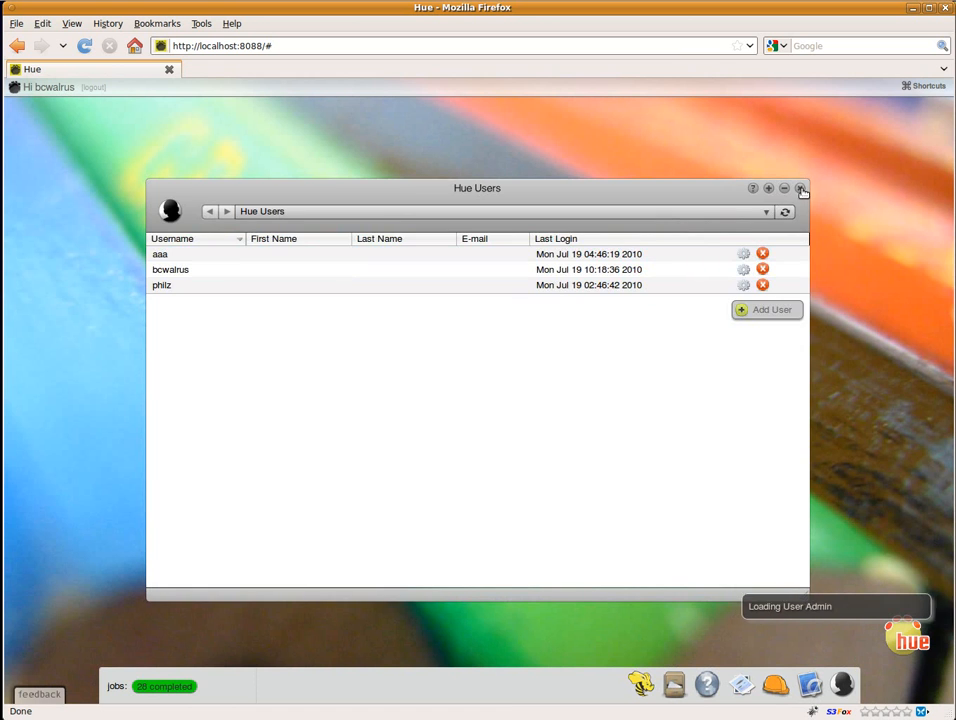
{"action": "left_click", "coordinate": [799, 188]}
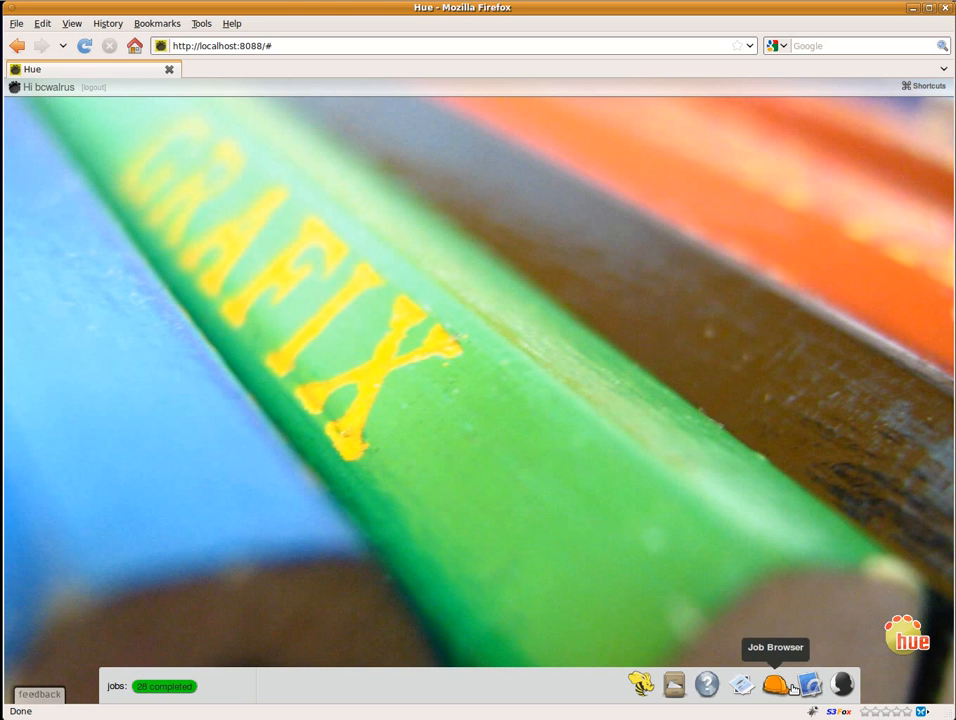
{"action": "left_click", "coordinate": [674, 684]}
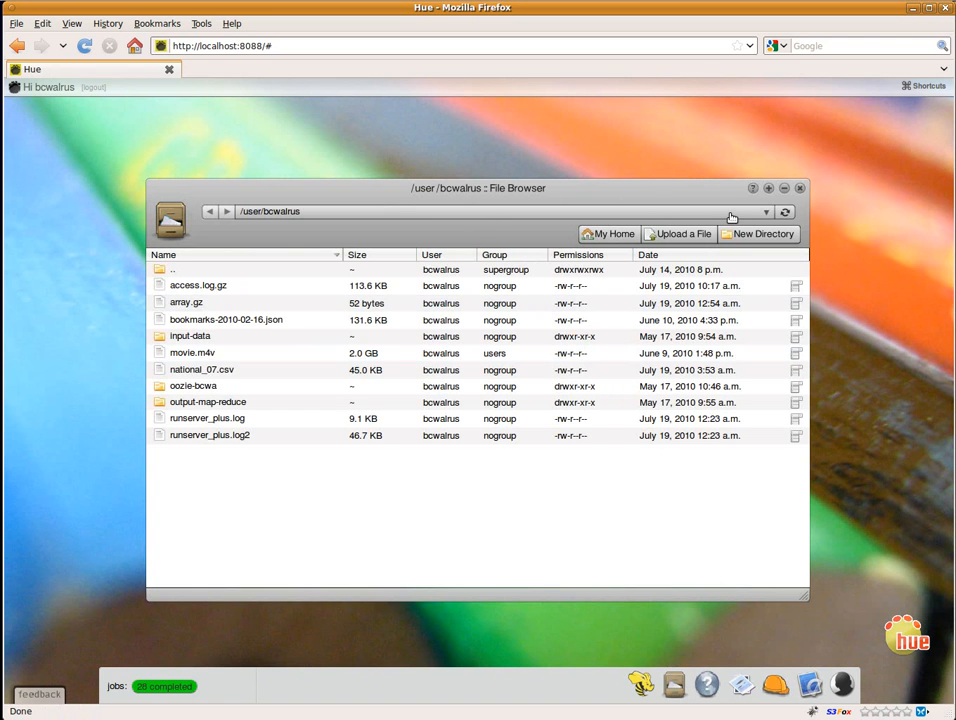
{"action": "left_click", "coordinate": [800, 190]}
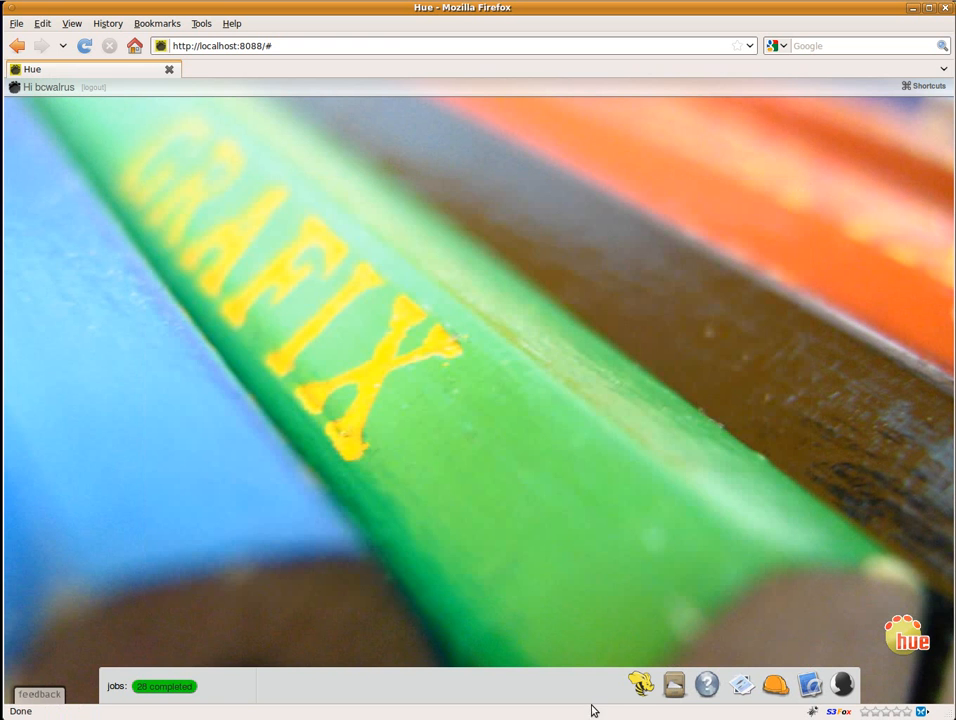
Step: Open Beeswax for Hive and enlarge its Hive Query window to fill most of the desktop
{"action": "left_click", "coordinate": [642, 685]}
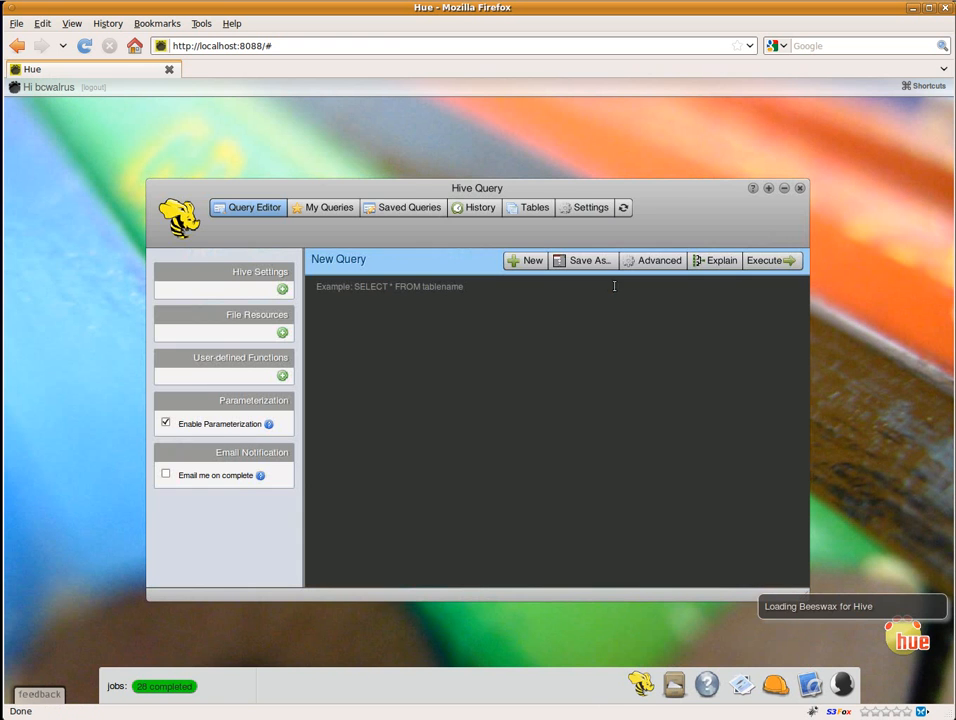
{"action": "left_click_drag", "start_coordinate": [681, 192], "coordinate": [591, 147]}
{"action": "left_click_drag", "start_coordinate": [708, 547], "coordinate": [918, 651]}
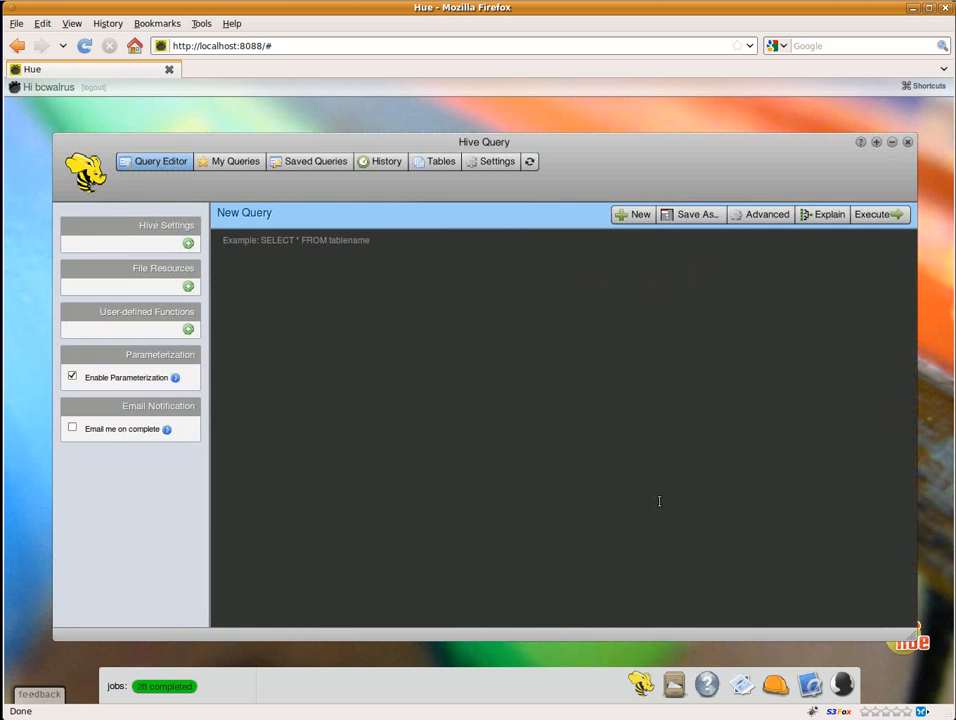
Step: Install the sample tables and Beeswax examples, and display the saved queries
{"action": "left_click", "coordinate": [436, 163]}
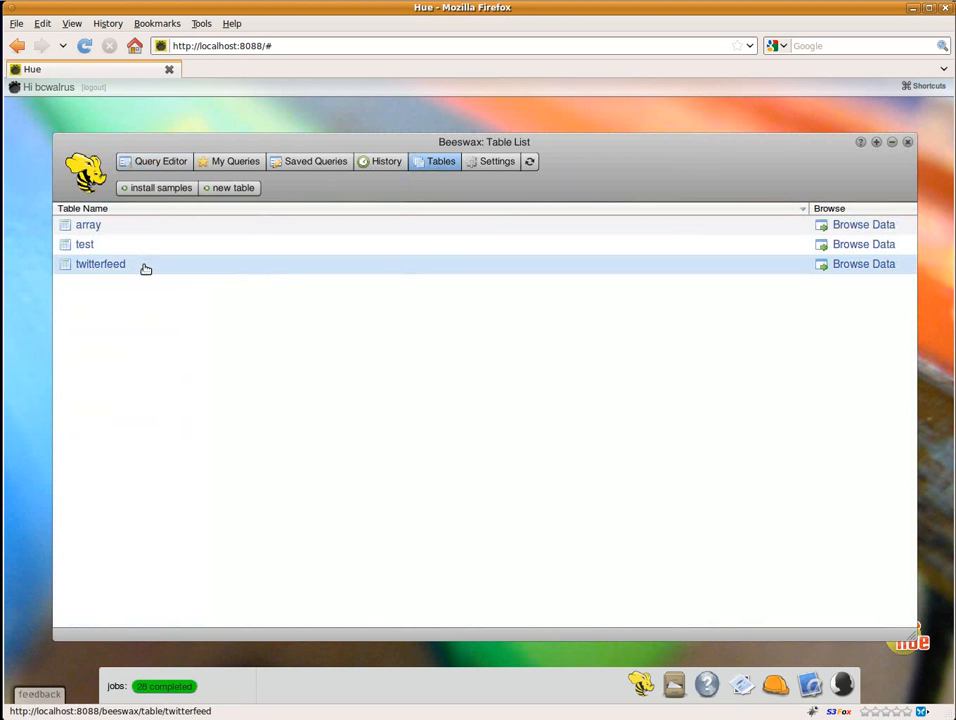
{"action": "left_click", "coordinate": [163, 188]}
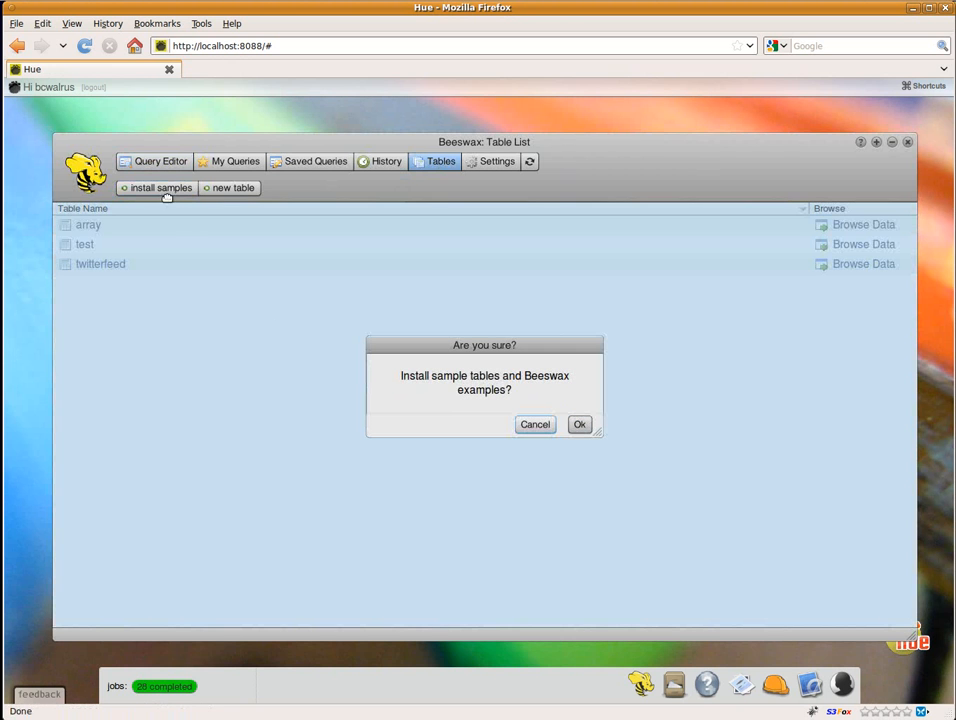
{"action": "left_click", "coordinate": [580, 426]}
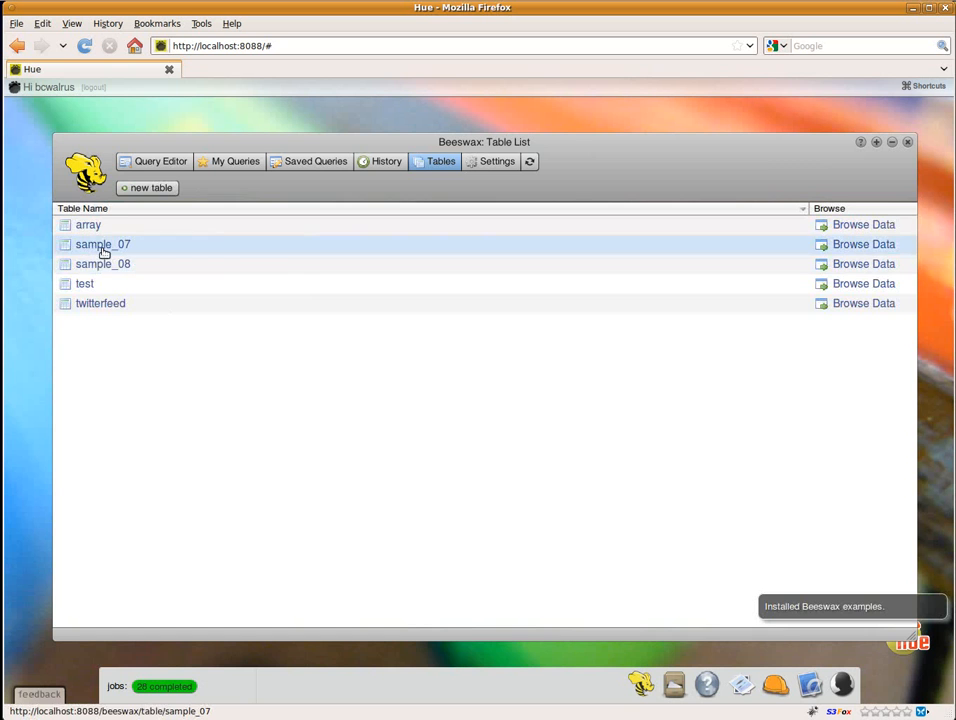
{"action": "left_click", "coordinate": [305, 163]}
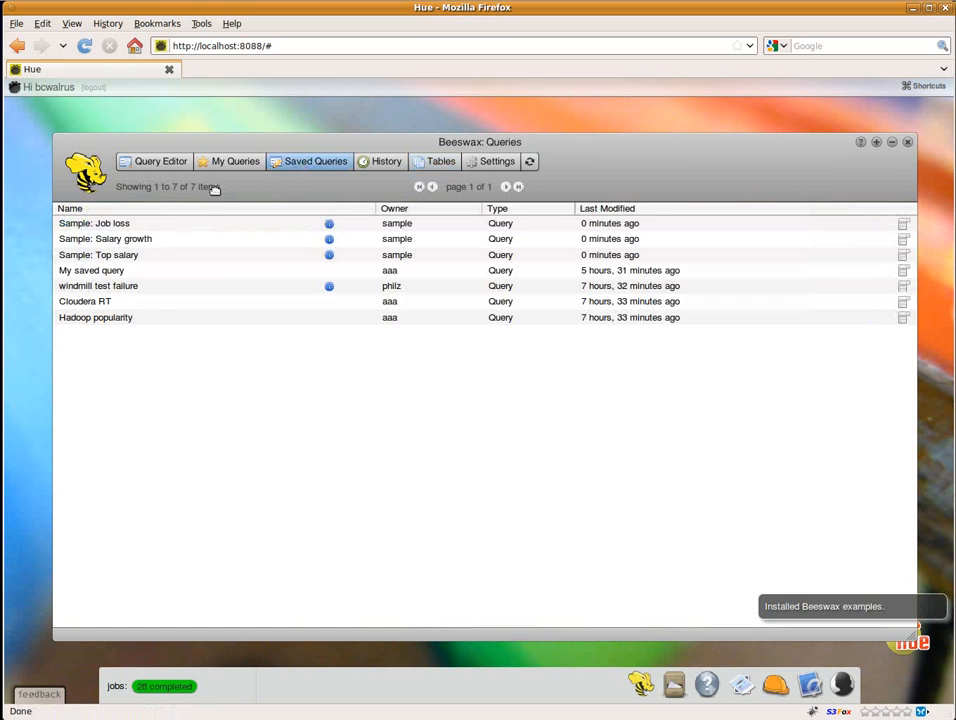
Step: Examine the sample_07 table's sample rows and its file location in the Hive warehouse, closing the file window when finished
{"action": "left_click", "coordinate": [424, 165]}
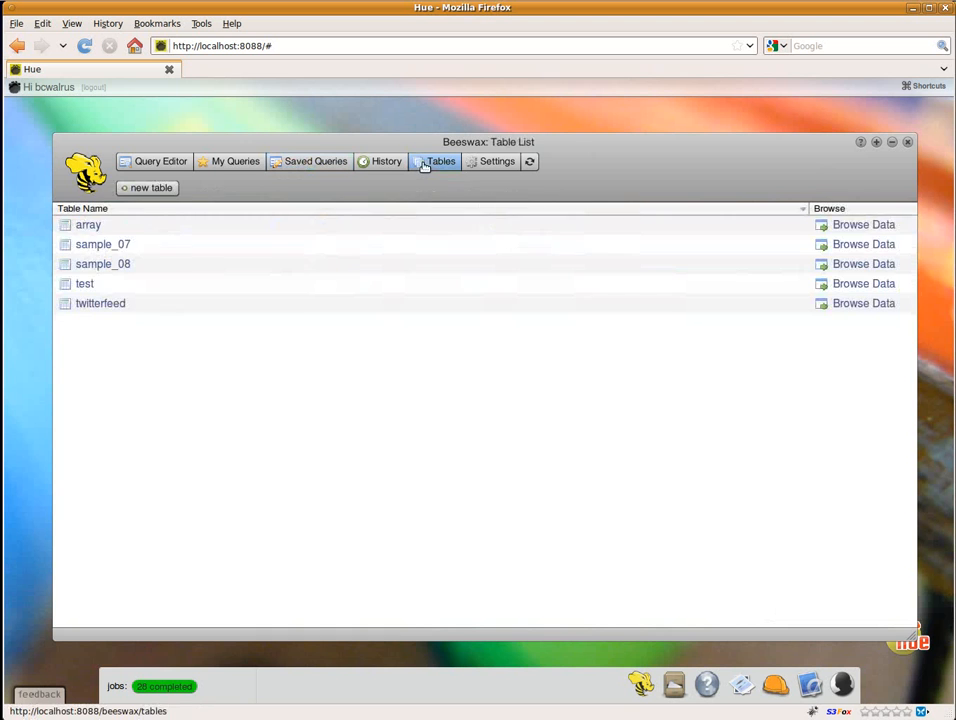
{"action": "left_click", "coordinate": [104, 246]}
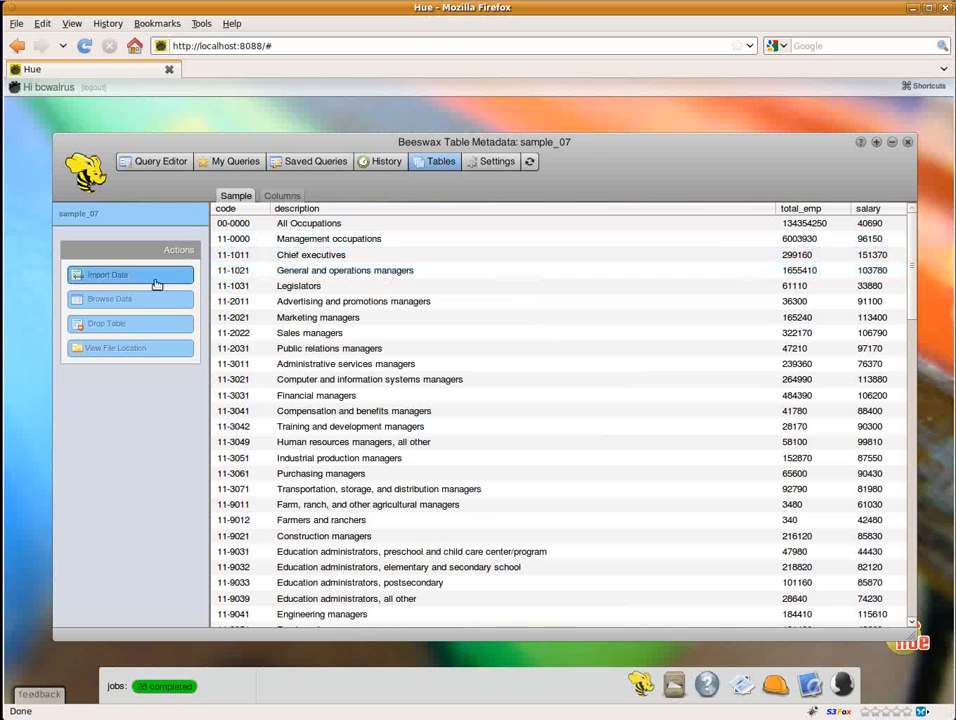
{"action": "left_click", "coordinate": [113, 349]}
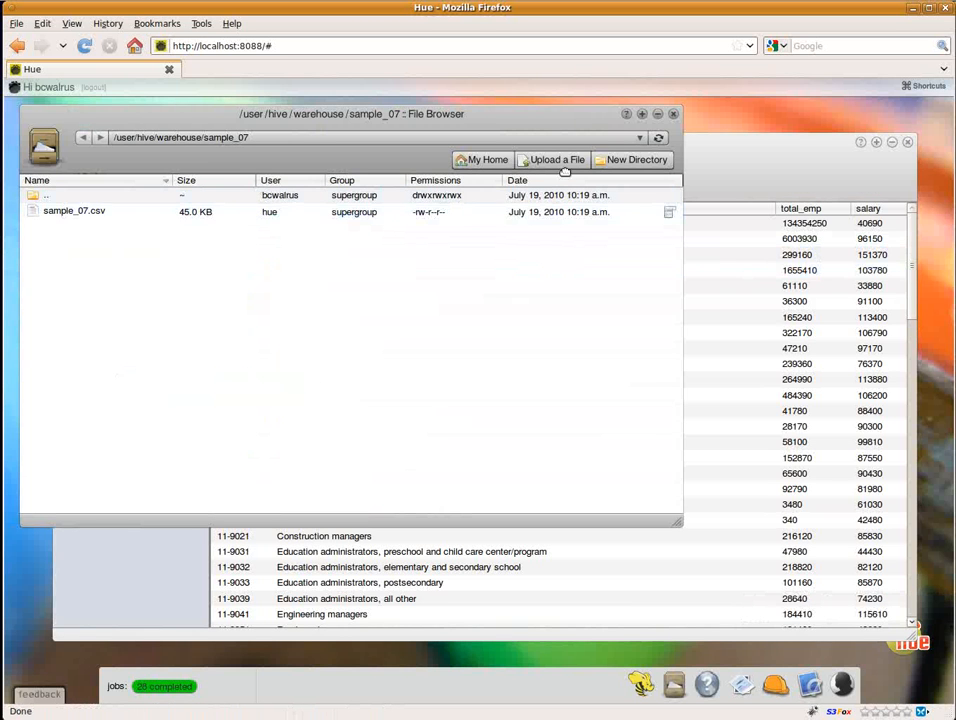
{"action": "left_click", "coordinate": [676, 116]}
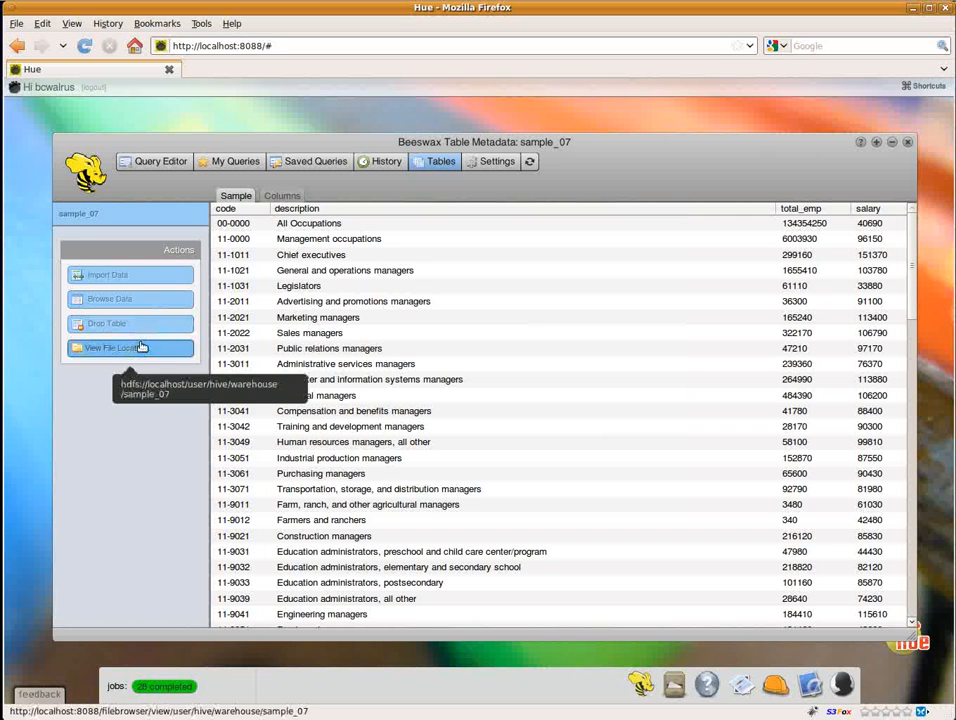
Step: Browse the data of sample_07, checking its query and log and paging forward twice through the results
{"action": "left_click", "coordinate": [145, 302]}
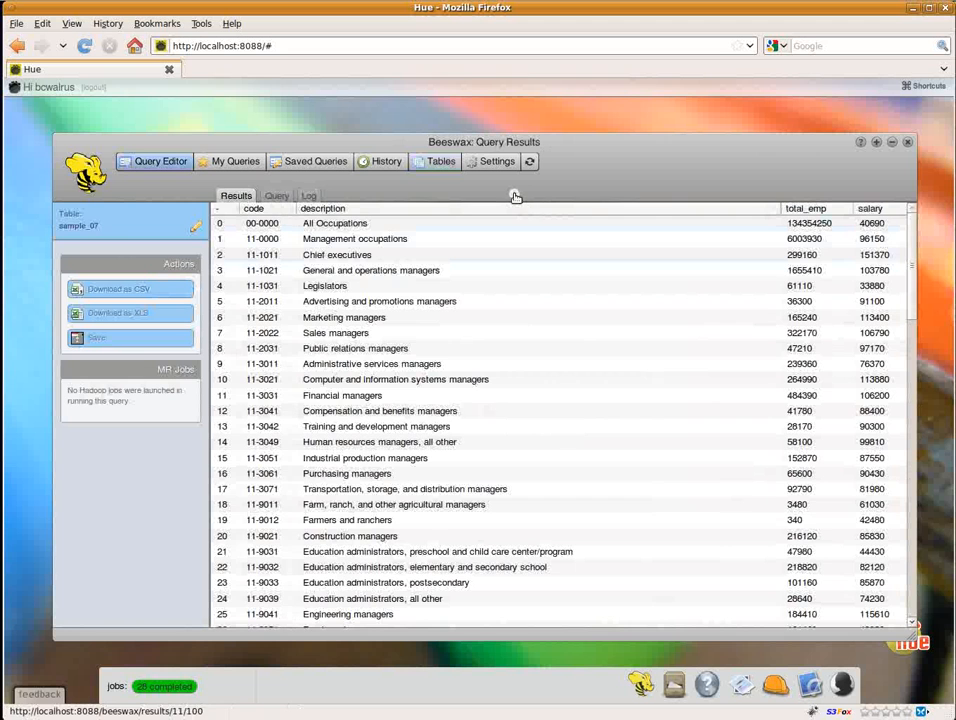
{"action": "left_click", "coordinate": [280, 198]}
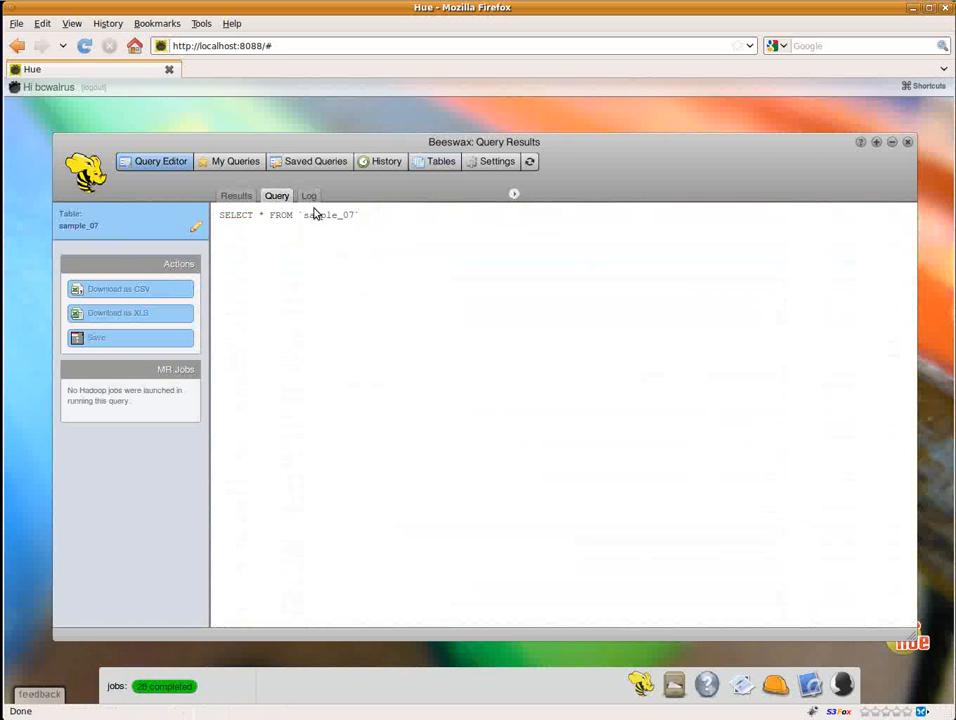
{"action": "left_click", "coordinate": [309, 197]}
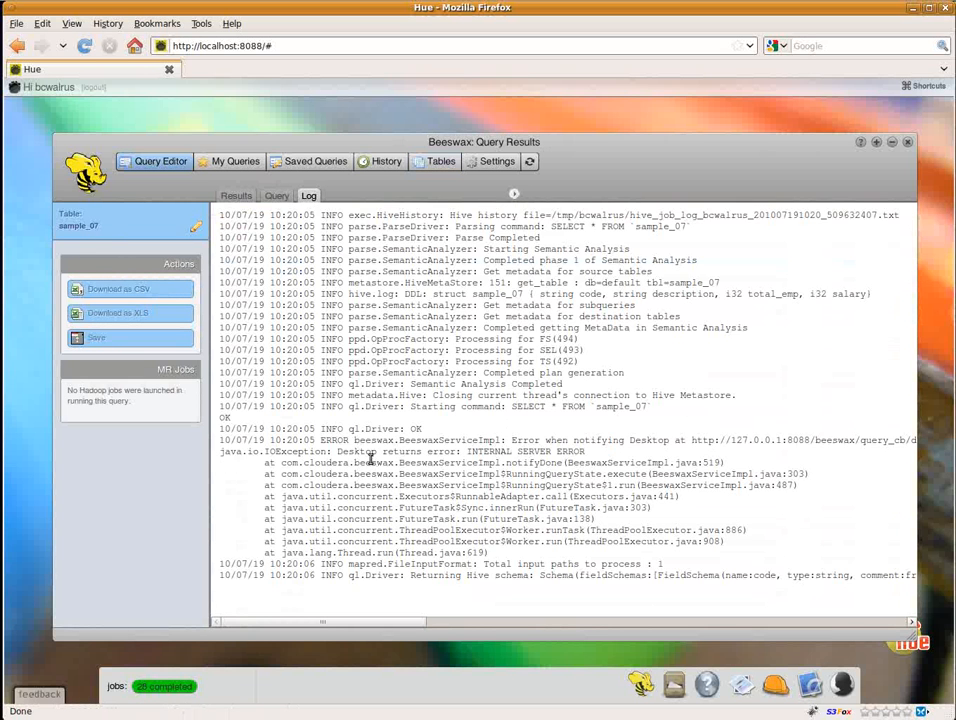
{"action": "left_click", "coordinate": [240, 195]}
{"action": "left_click", "coordinate": [514, 195]}
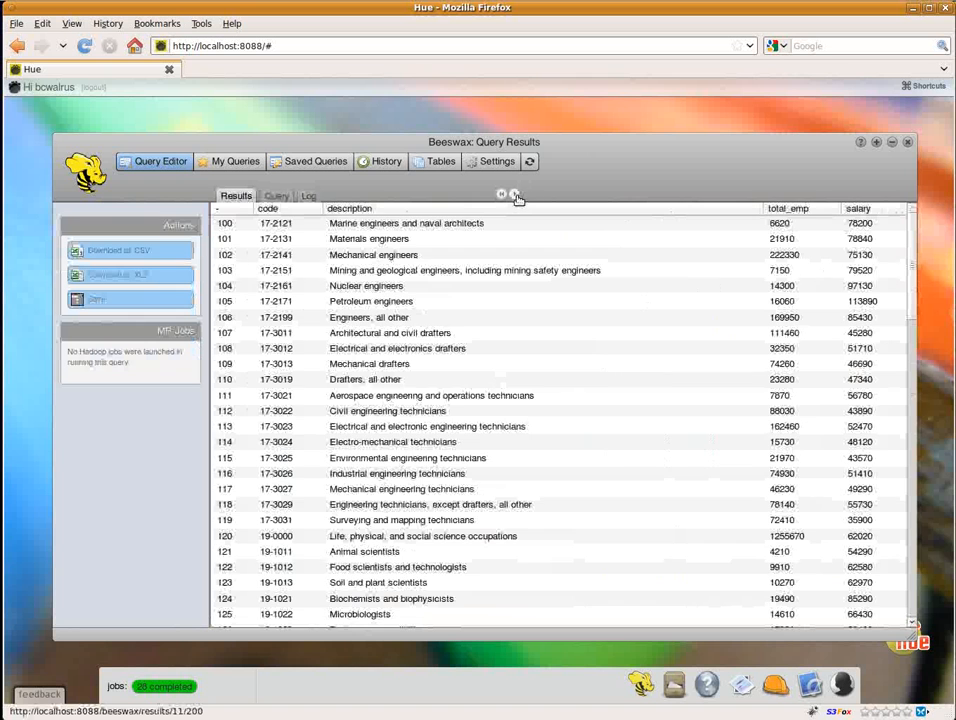
{"action": "left_click", "coordinate": [515, 196]}
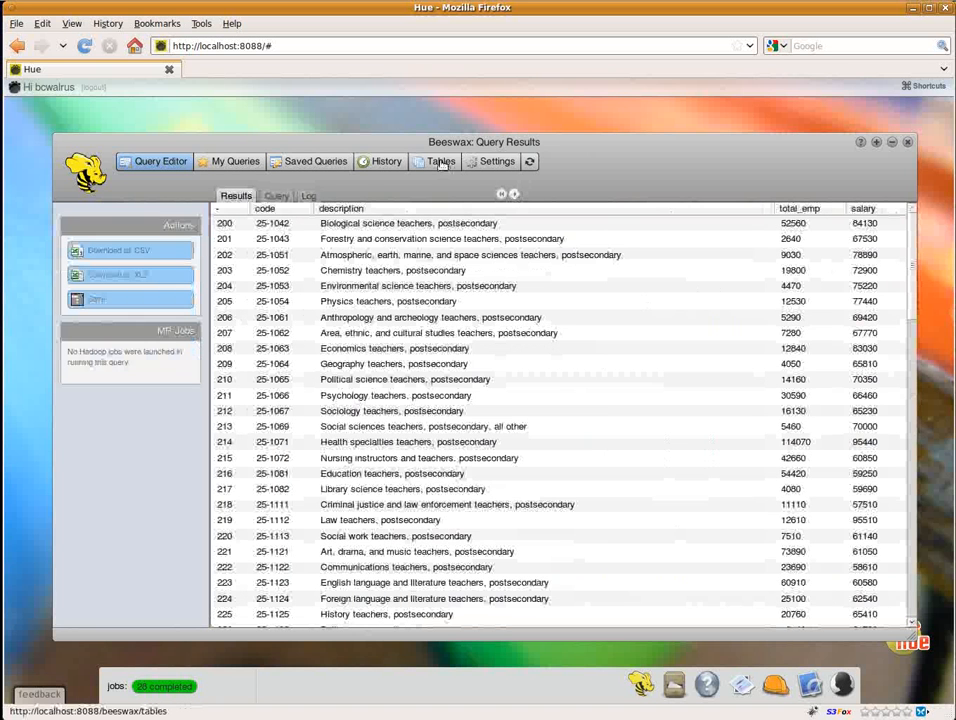
Step: Start creating a new table manually, named demo with the description "dummy table"
{"action": "left_click", "coordinate": [442, 163]}
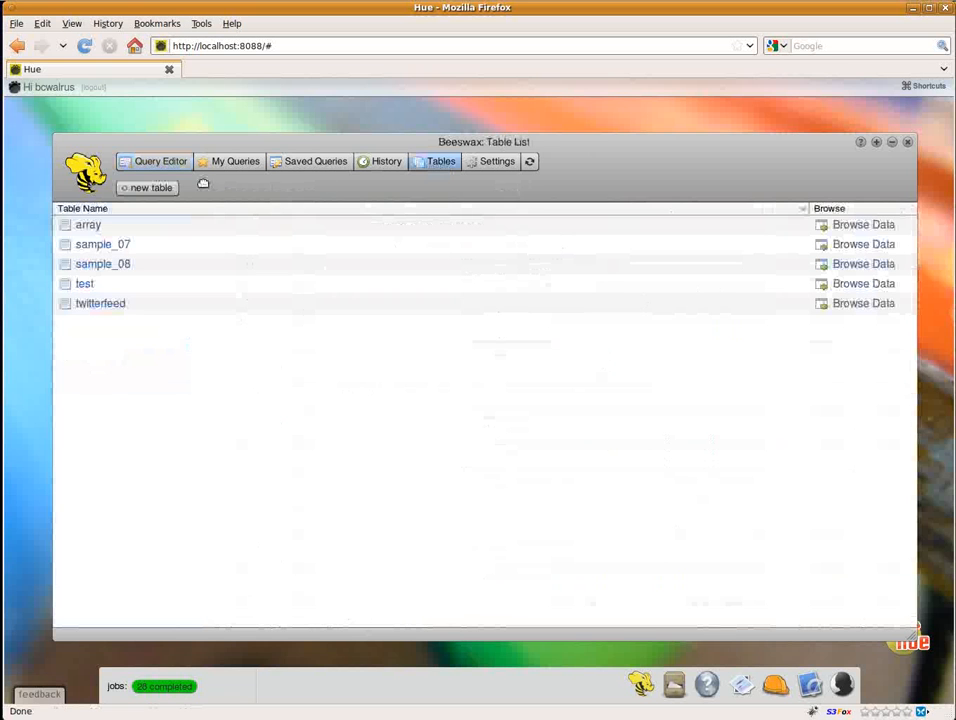
{"action": "left_click", "coordinate": [155, 188]}
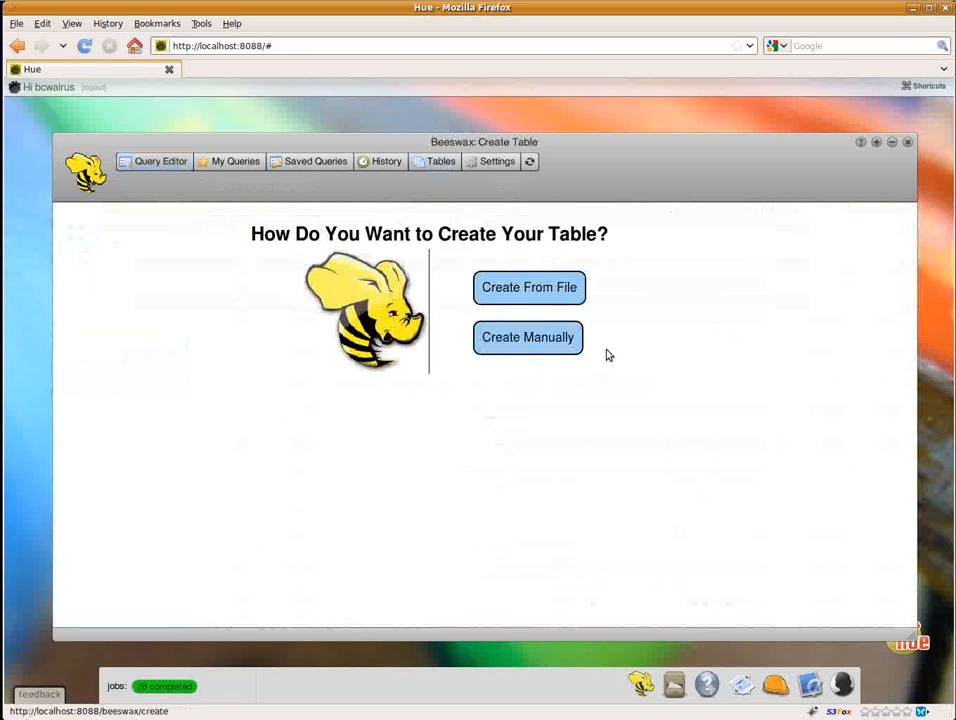
{"action": "left_click", "coordinate": [540, 340]}
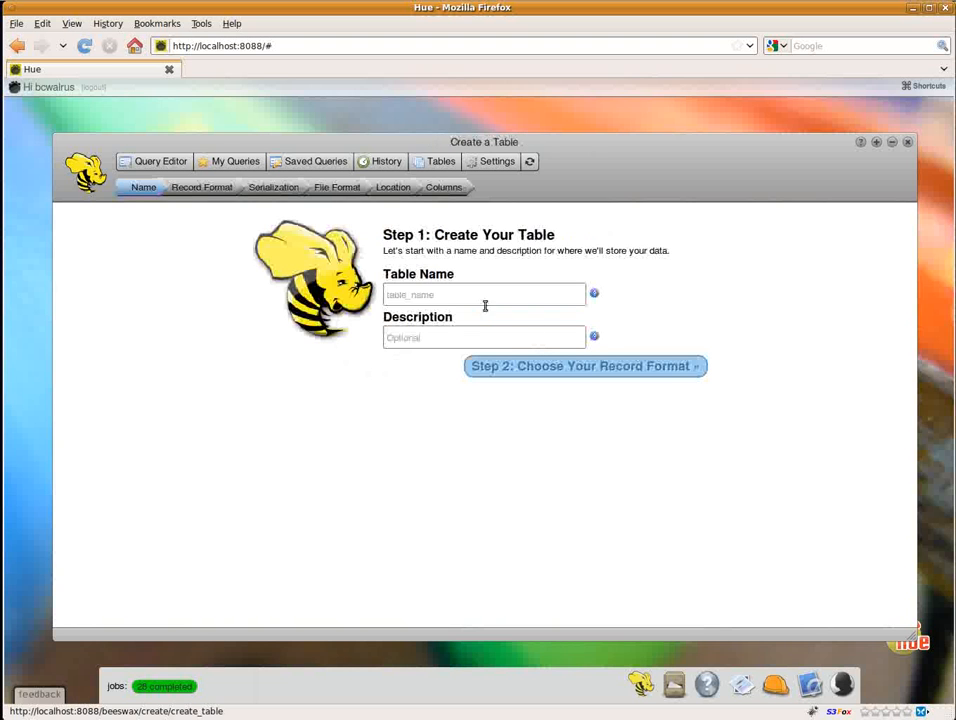
{"action": "left_click", "coordinate": [430, 297]}
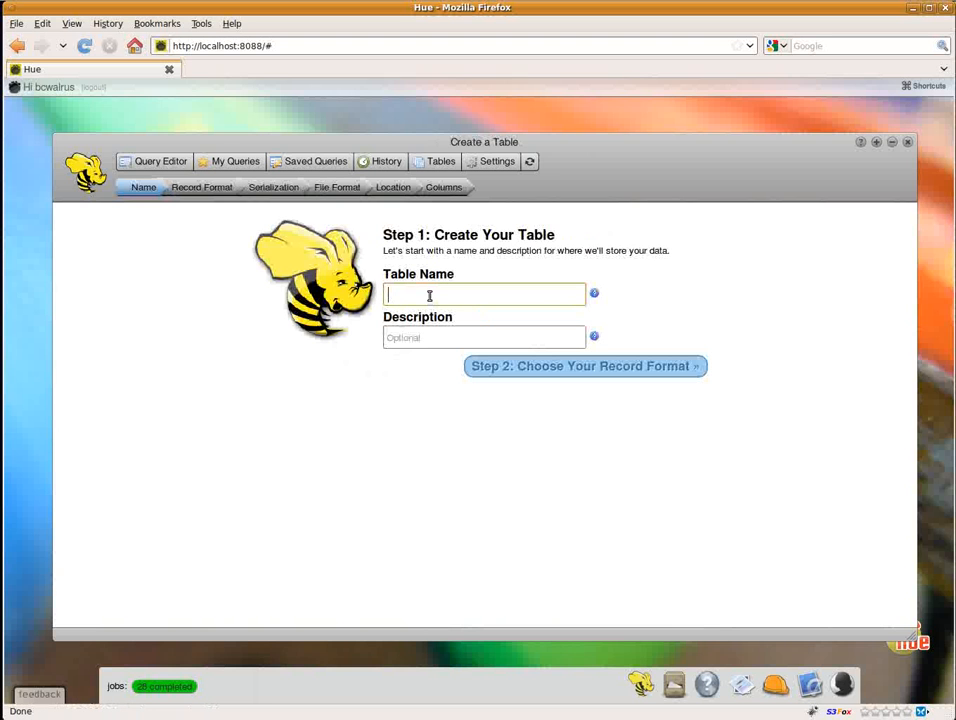
{"action": "type", "text": "demo"}
{"action": "key", "text": "Tab"}
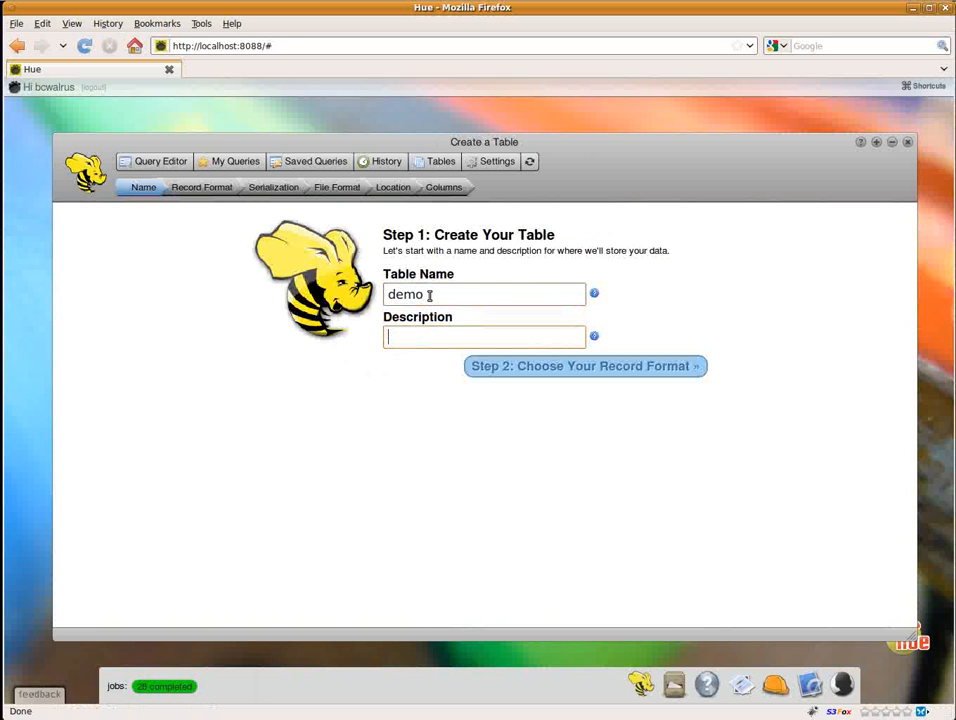
{"action": "type", "text": "dummy table"}
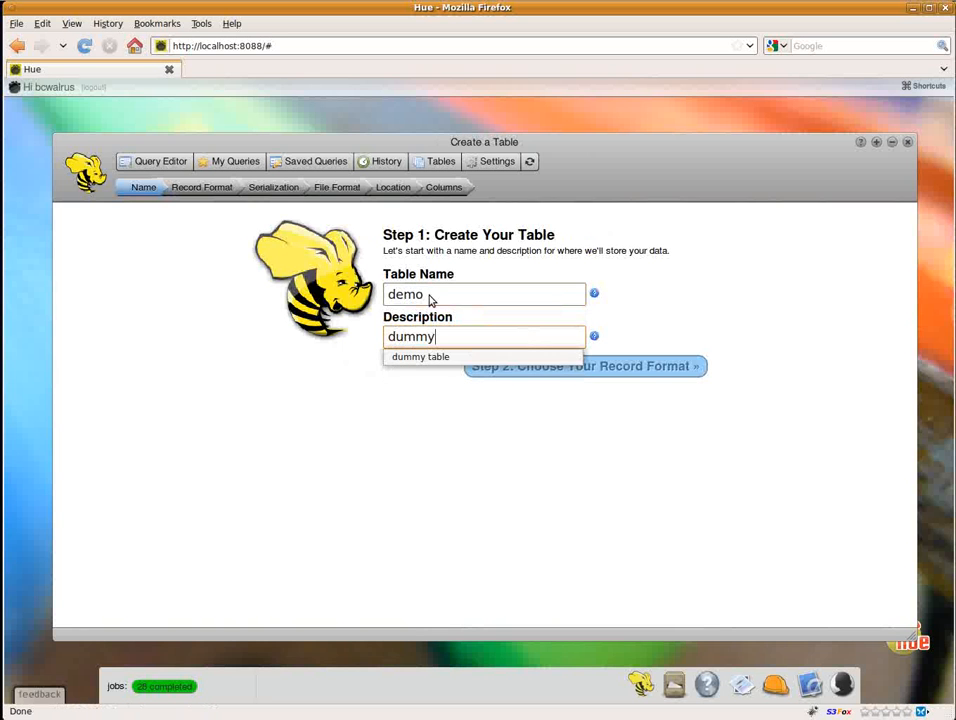
{"action": "left_click", "coordinate": [660, 366]}
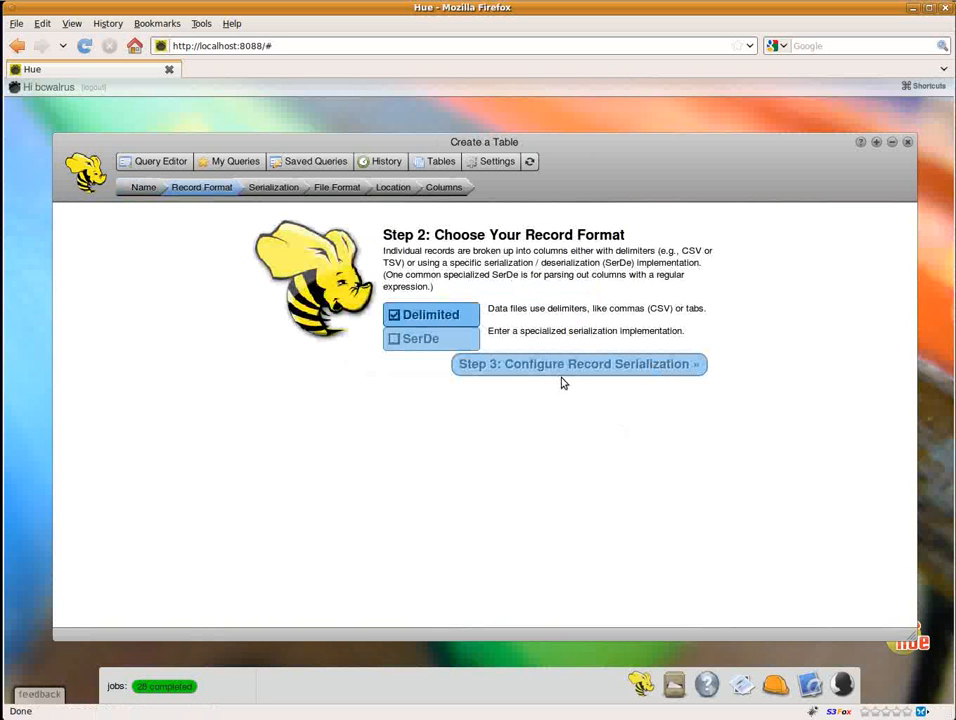
Step: Keep the Delimited record format and set the field terminator to Tab (\t)
{"action": "left_click", "coordinate": [567, 366]}
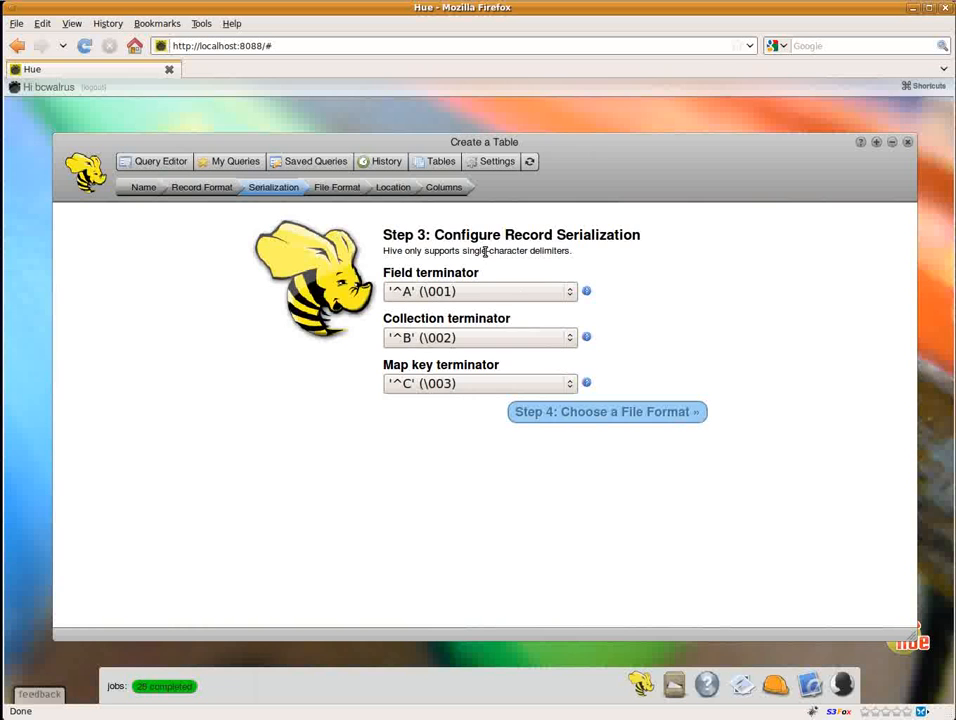
{"action": "mouse_move", "coordinate": [587, 293]}
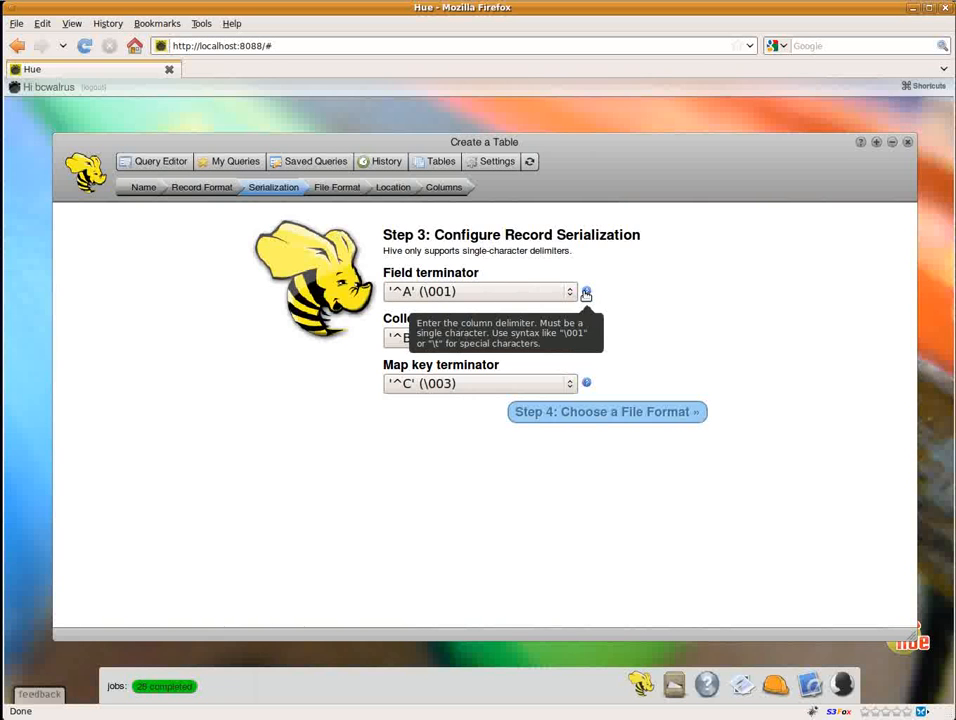
{"action": "left_click", "coordinate": [570, 291]}
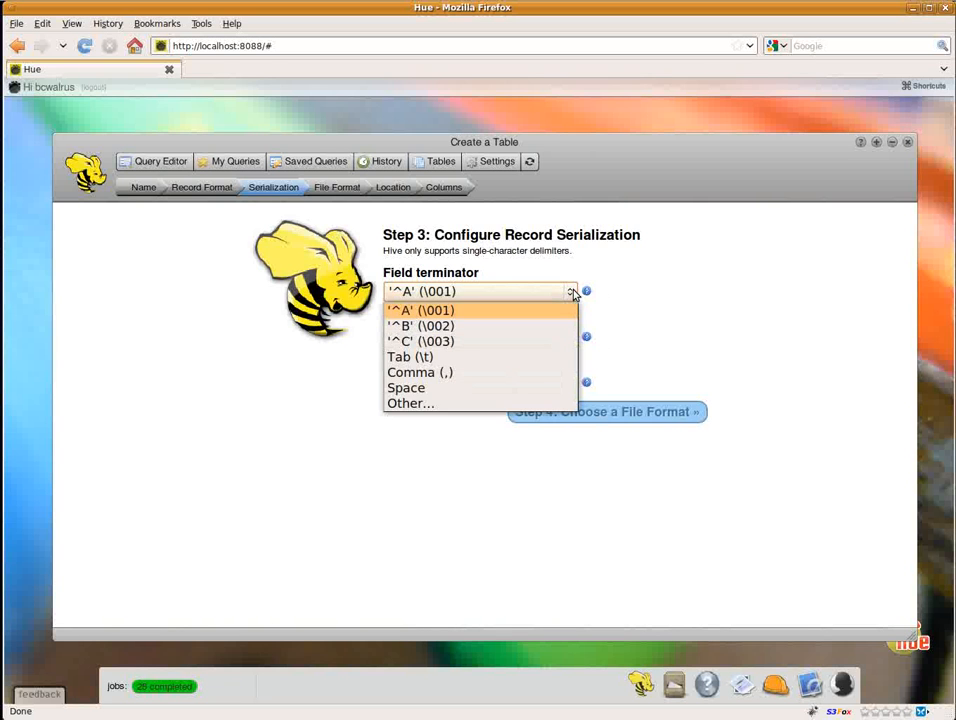
{"action": "left_click", "coordinate": [541, 364]}
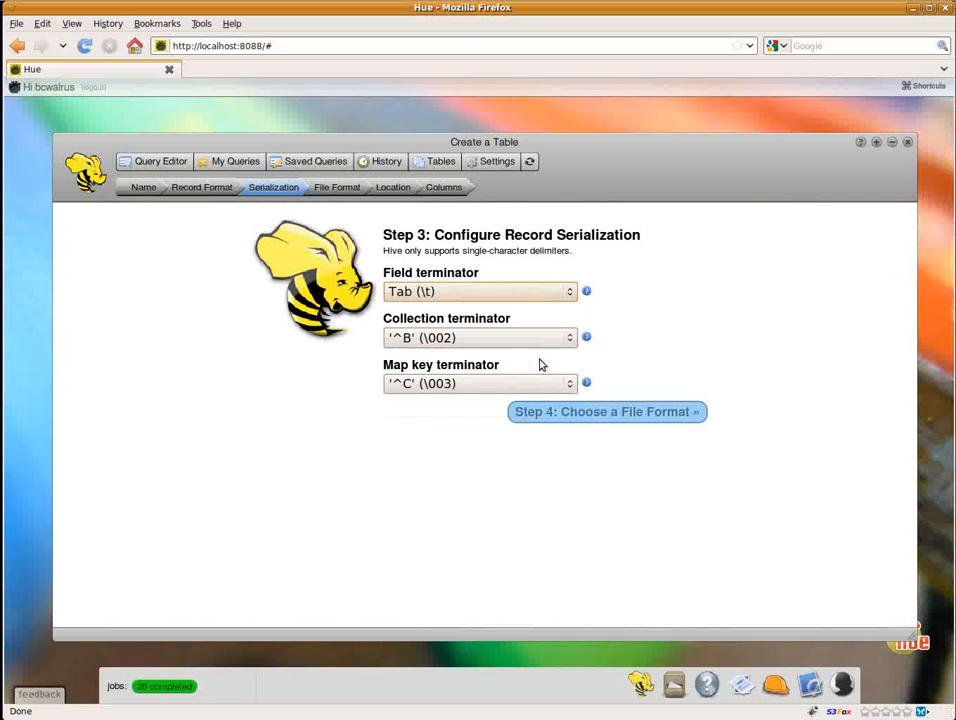
{"action": "left_click", "coordinate": [607, 421]}
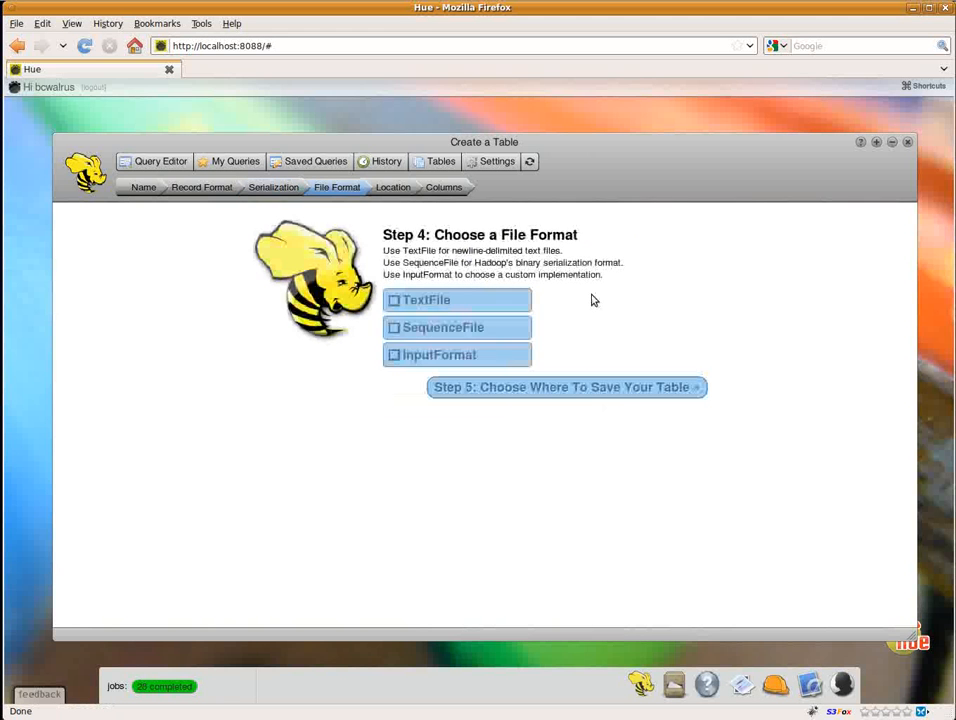
Step: Choose TextFile as the table's file format and keep the default storage location, proceeding to column configuration
{"action": "left_click", "coordinate": [422, 358]}
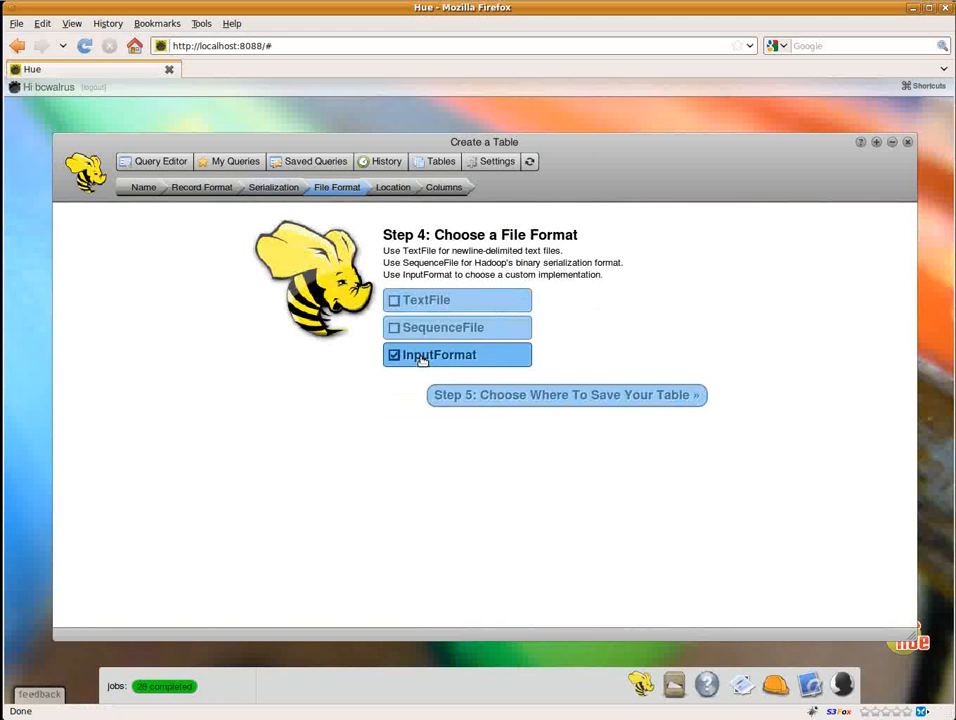
{"action": "left_click", "coordinate": [413, 300]}
{"action": "left_click", "coordinate": [508, 392]}
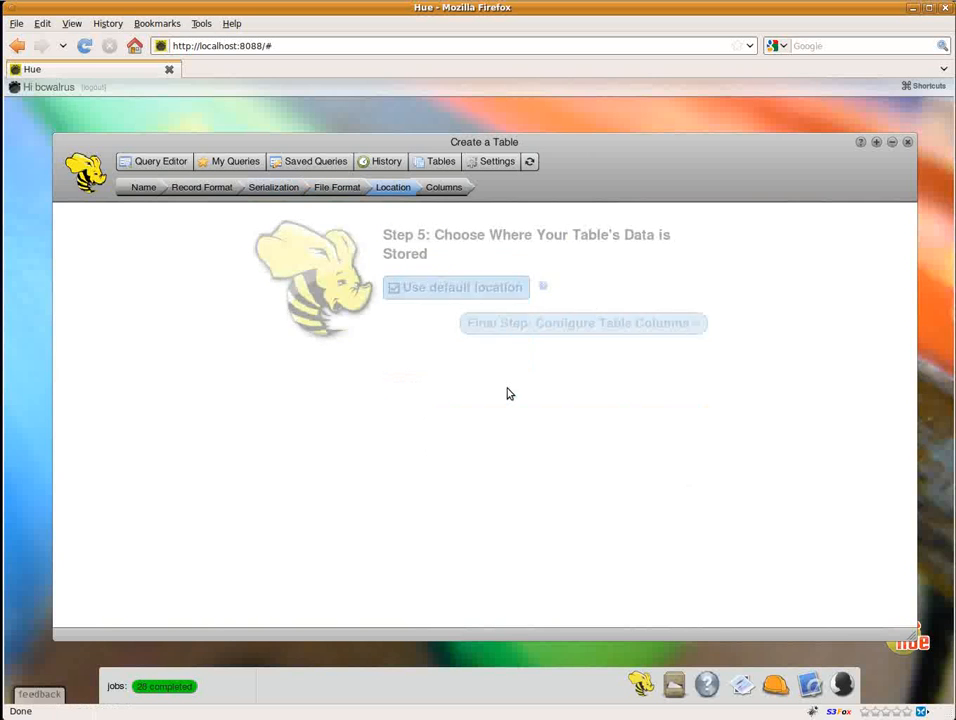
{"action": "left_click", "coordinate": [510, 326]}
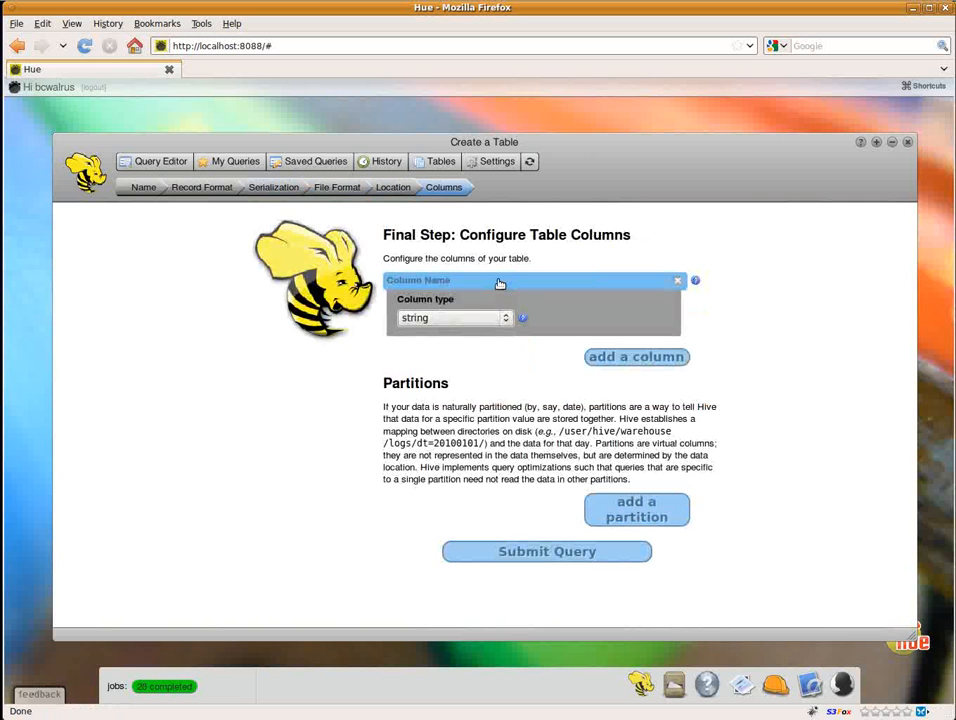
Step: Define two string columns named foo and bar for the demo table and submit the table definition
{"action": "left_click", "coordinate": [500, 284]}
{"action": "type", "text": "foo"}
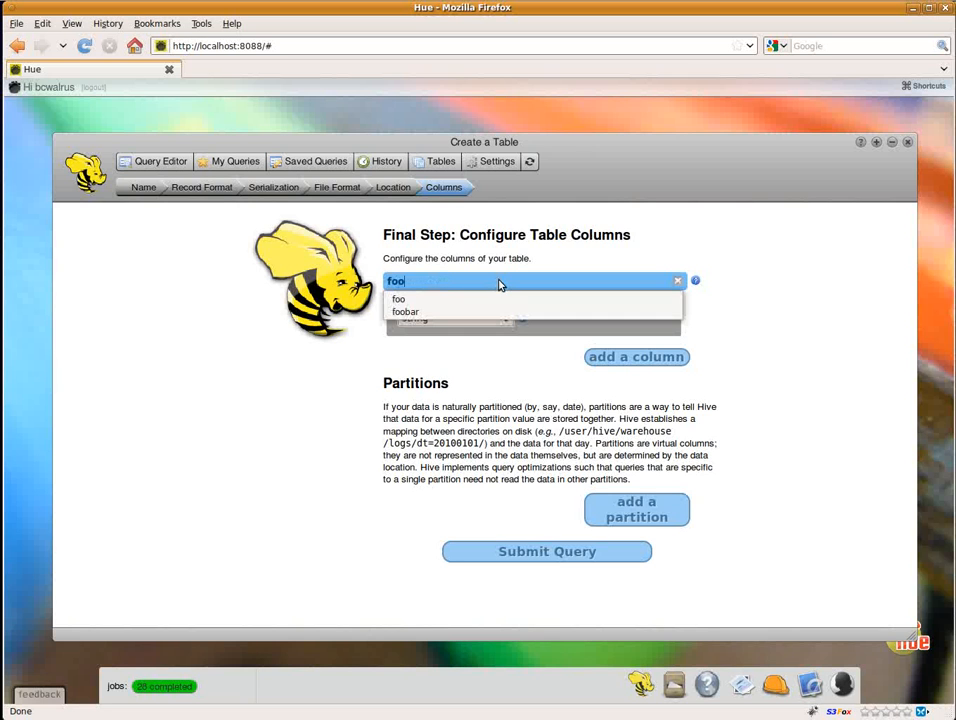
{"action": "left_click", "coordinate": [503, 385]}
{"action": "left_click", "coordinate": [606, 359]}
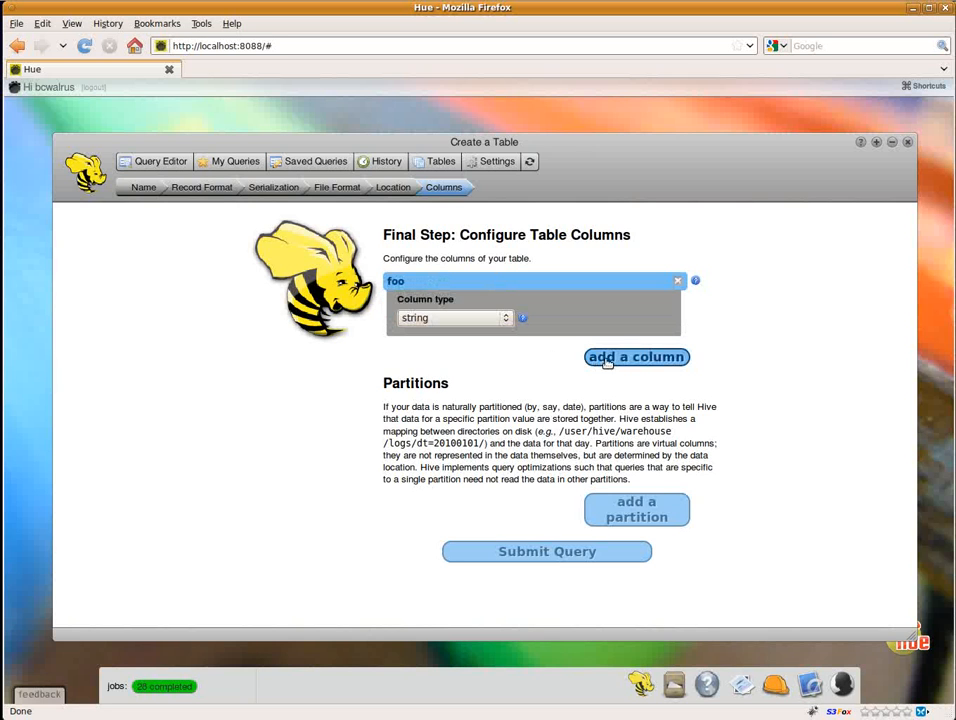
{"action": "left_click", "coordinate": [531, 354]}
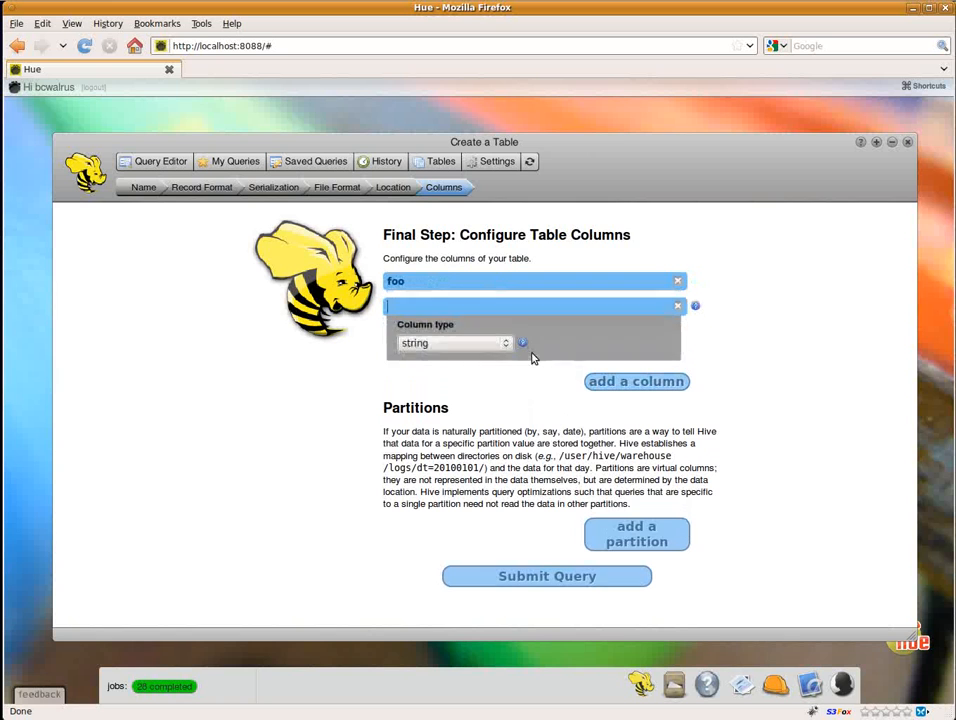
{"action": "type", "text": "bar"}
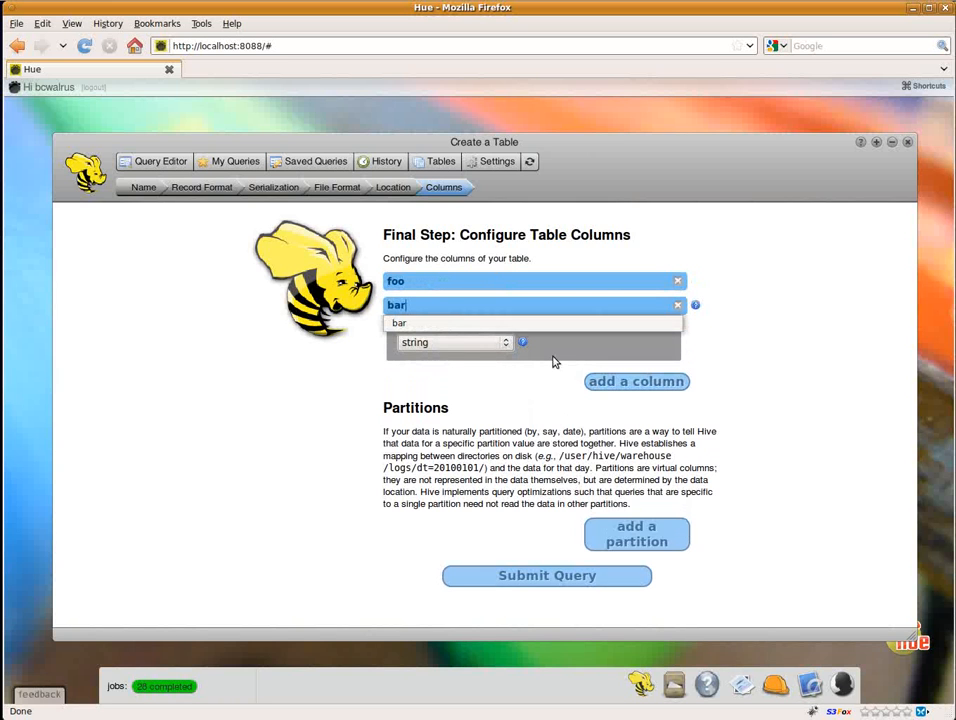
{"action": "left_click", "coordinate": [500, 477]}
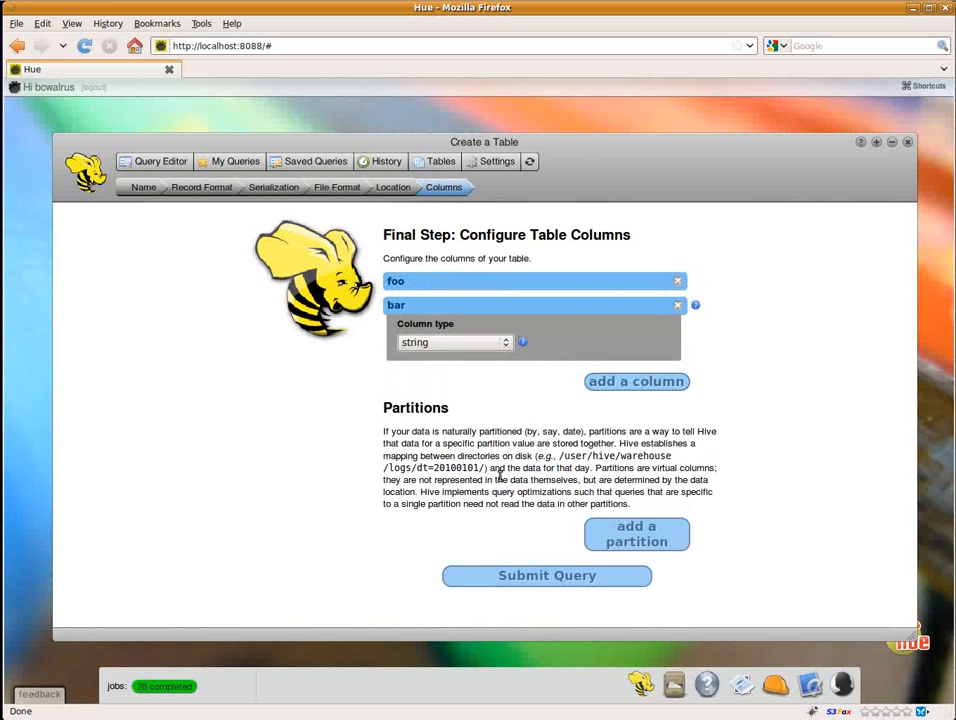
{"action": "left_click", "coordinate": [513, 577]}
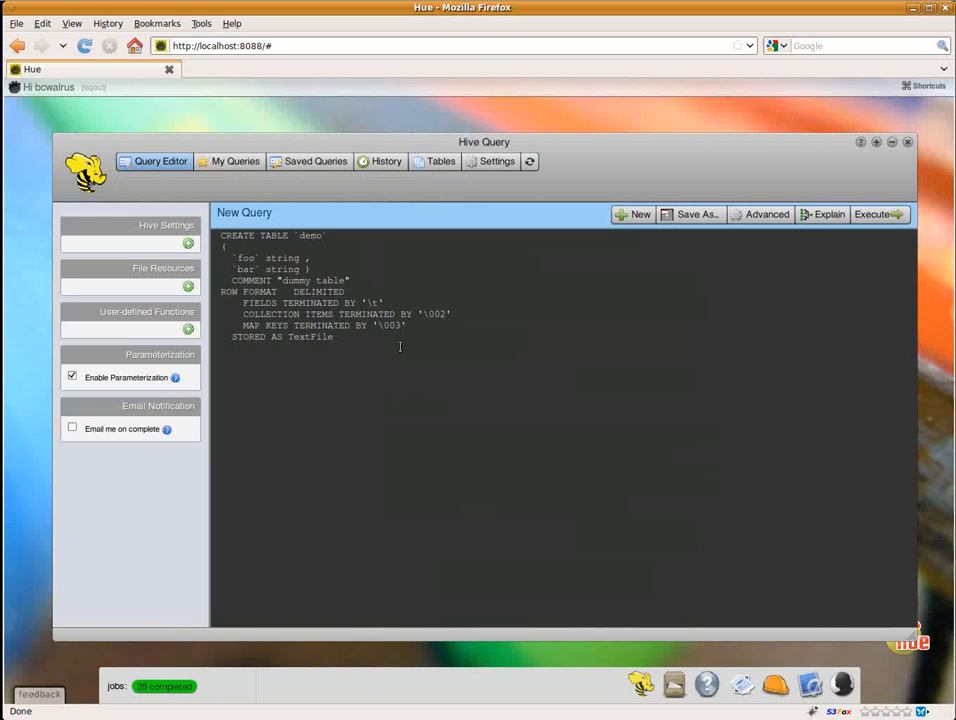
Step: Review the generated CREATE TABLE statement for demo and execute it
{"action": "left_click_drag", "start_coordinate": [398, 338], "coordinate": [210, 240]}
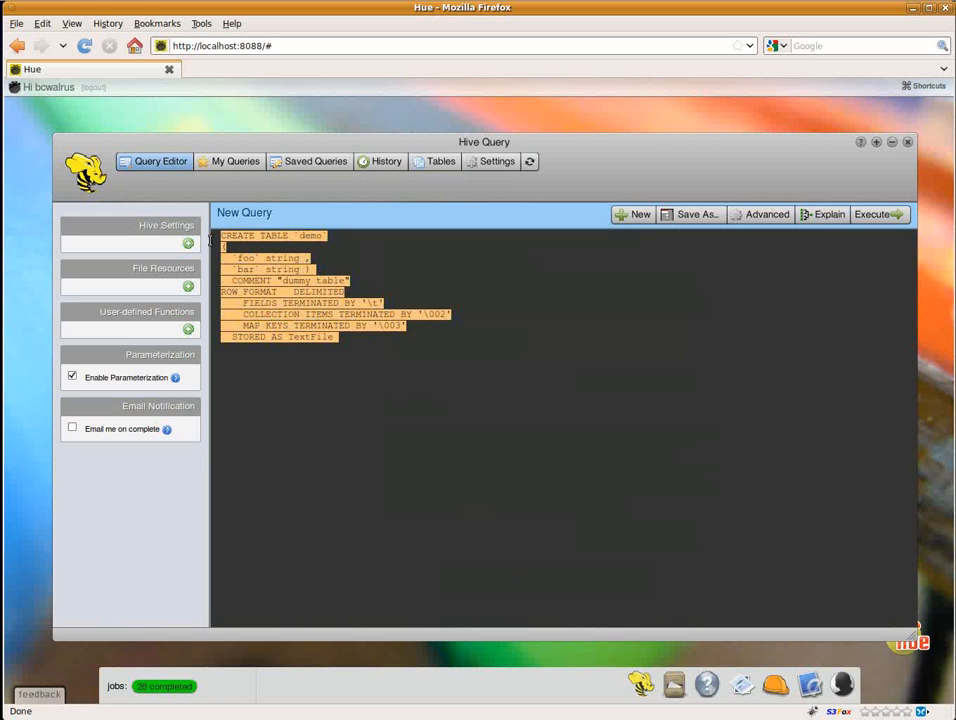
{"action": "left_click", "coordinate": [261, 271]}
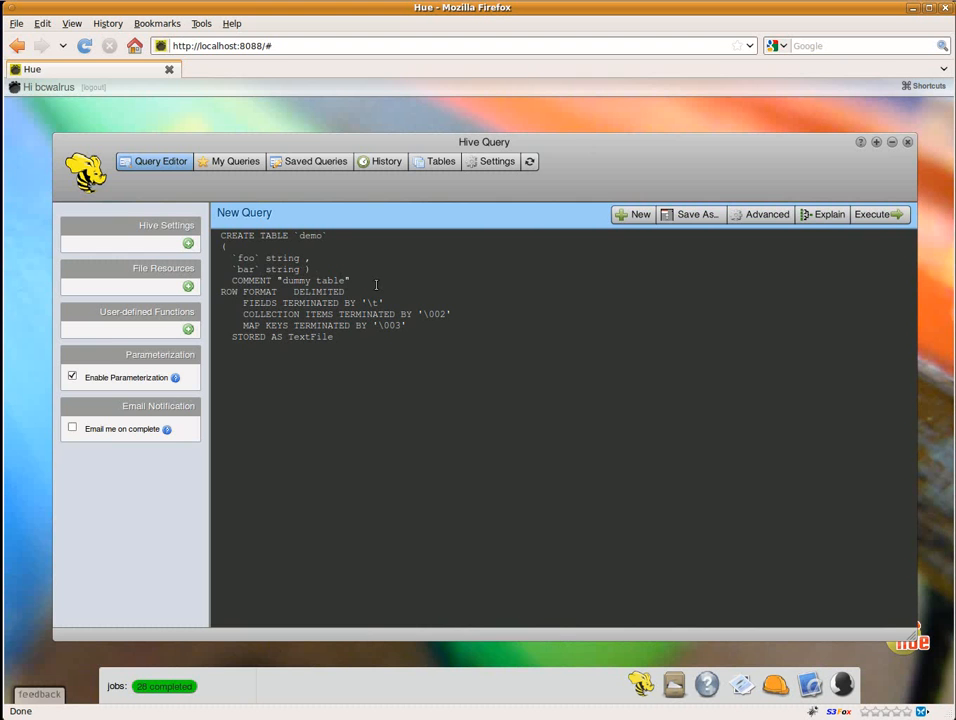
{"action": "left_click", "coordinate": [884, 214]}
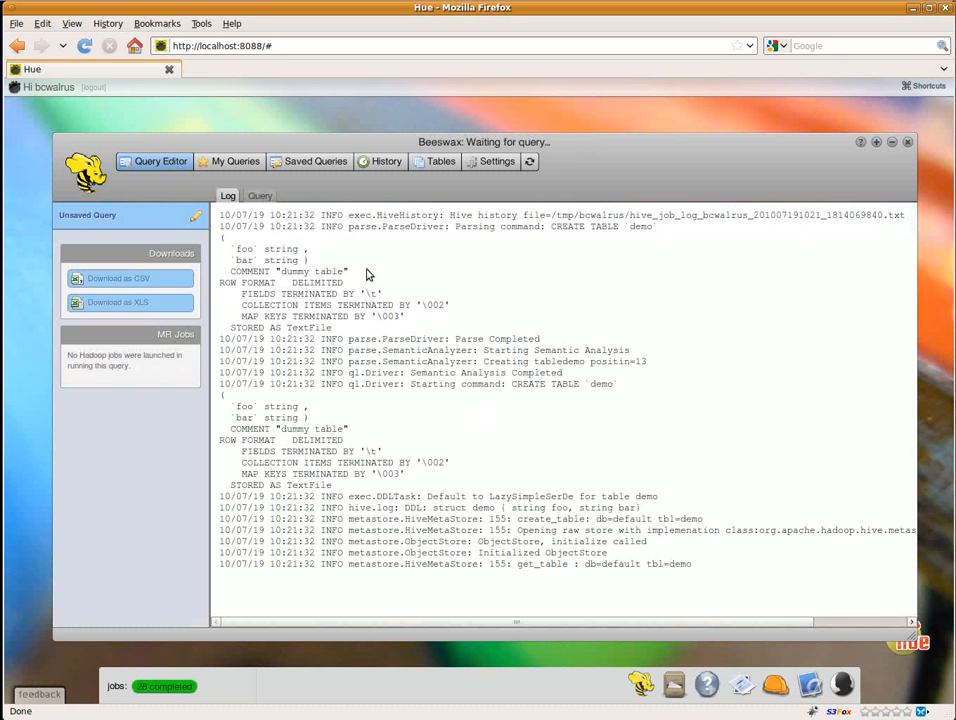
Step: Examine the demo table's description and its data import options, including the path field
{"action": "left_click_drag", "start_coordinate": [76, 271], "coordinate": [110, 261]}
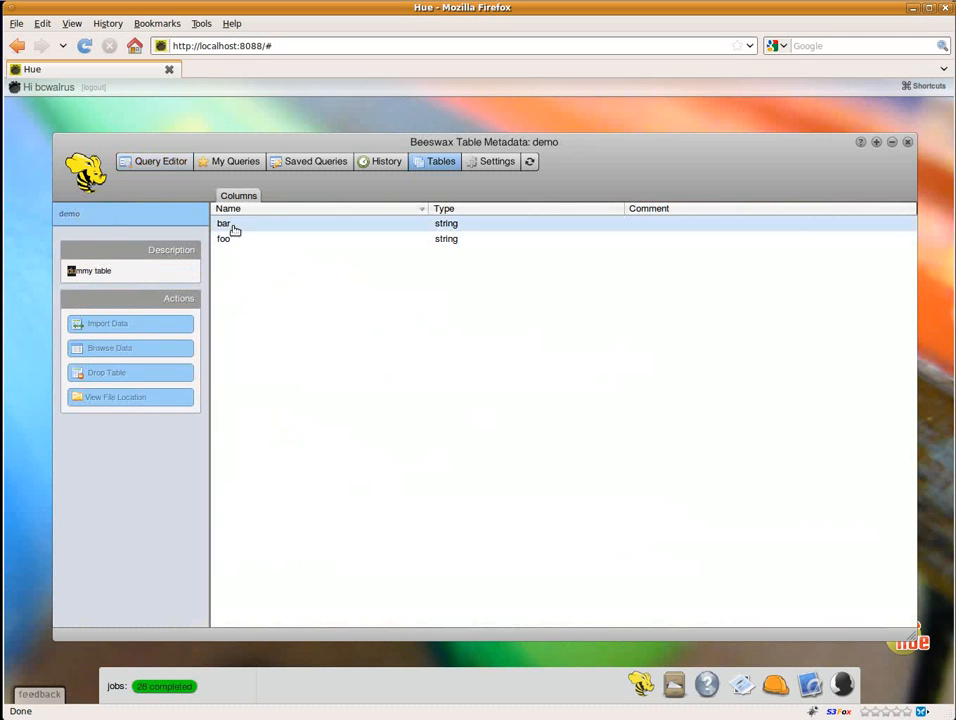
{"action": "left_click", "coordinate": [120, 326]}
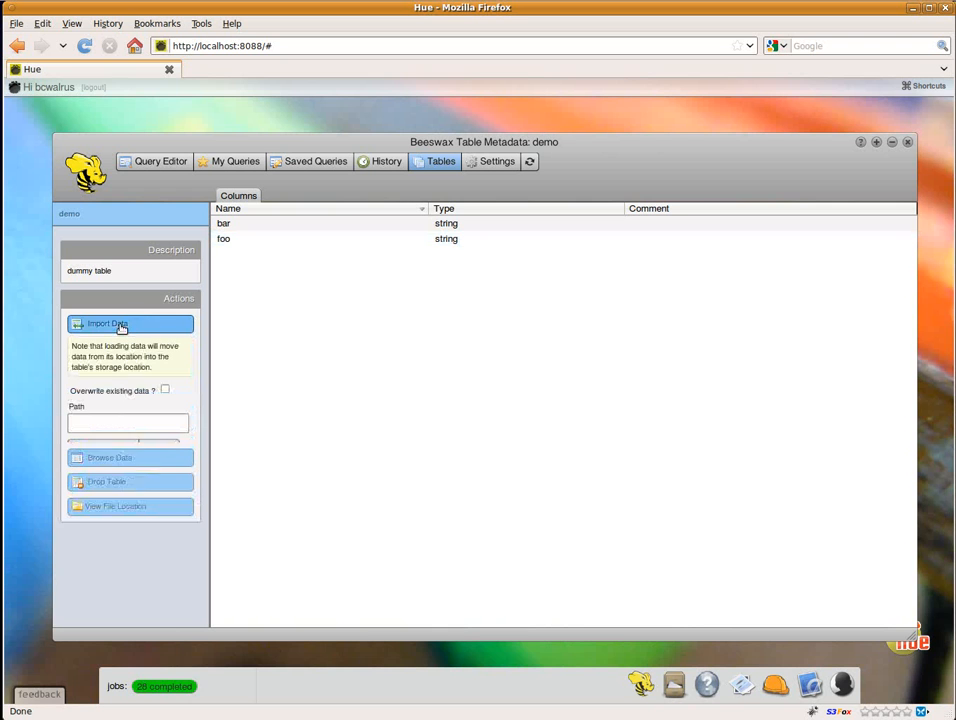
{"action": "left_click", "coordinate": [115, 423]}
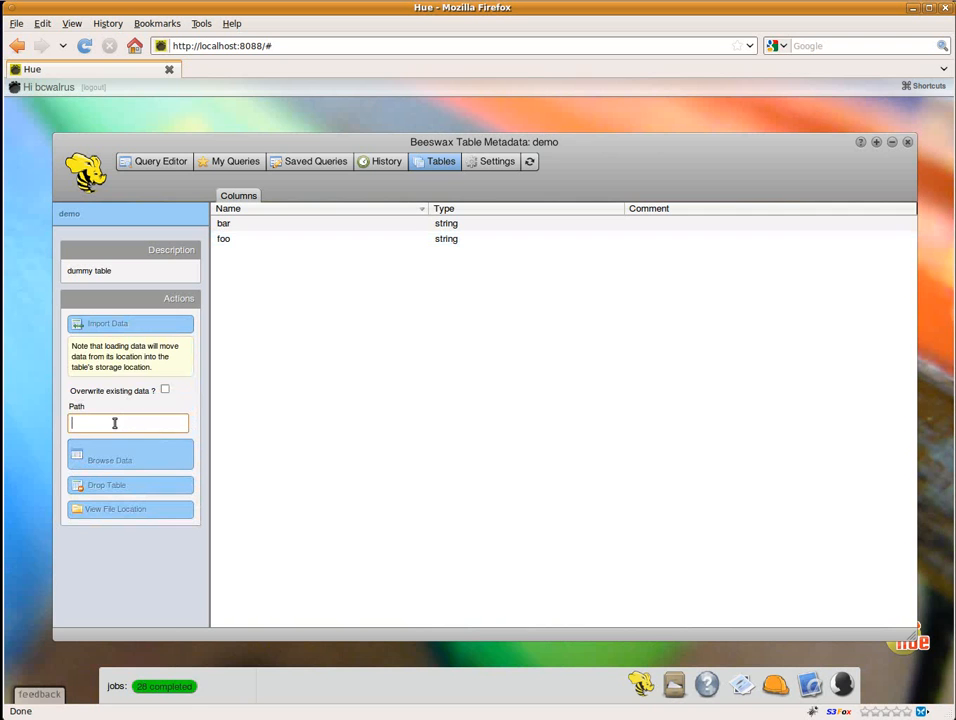
Step: Start creating a new table from a file, named access_log with the description "hue access log"
{"action": "left_click", "coordinate": [429, 164]}
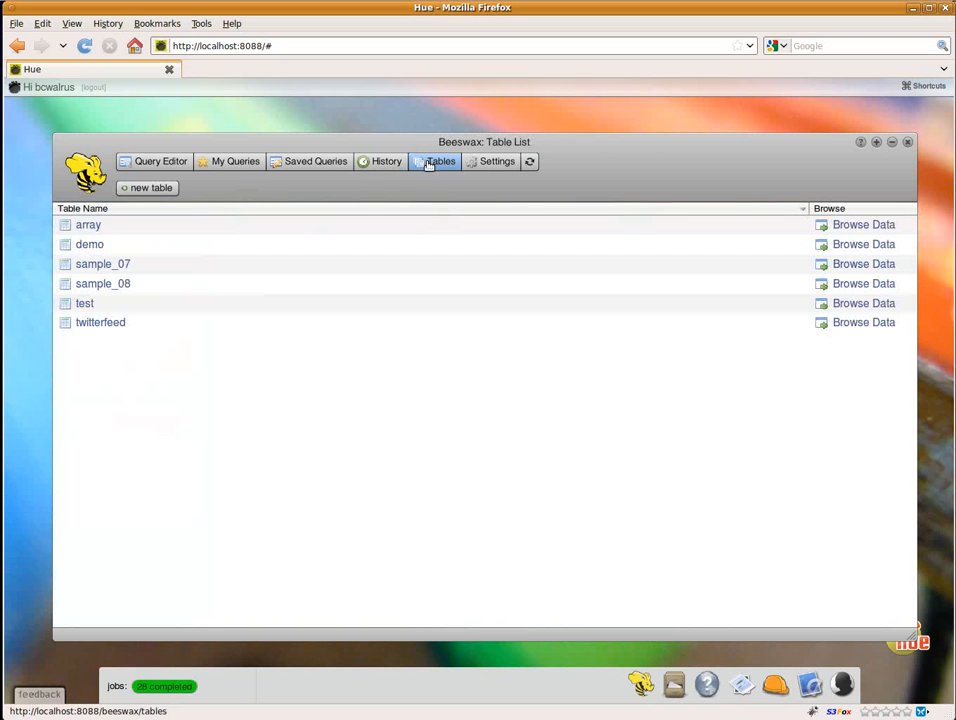
{"action": "left_click", "coordinate": [158, 194]}
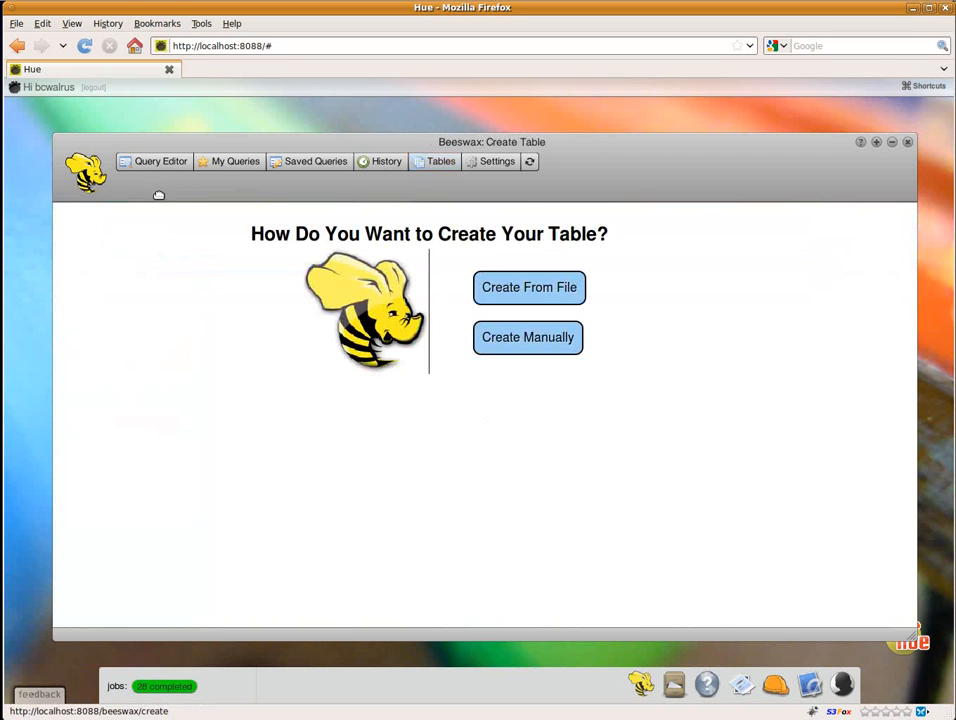
{"action": "left_click", "coordinate": [553, 299]}
{"action": "left_click", "coordinate": [517, 300]}
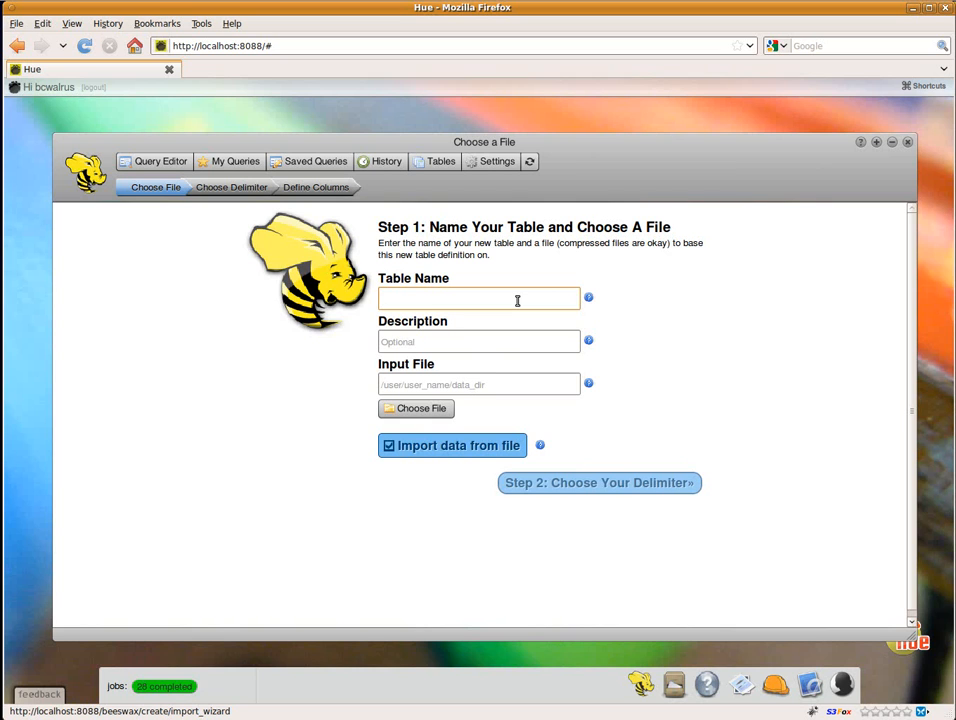
{"action": "type", "text": "access_log"}
{"action": "left_click", "coordinate": [508, 341]}
{"action": "type", "text": "h"}
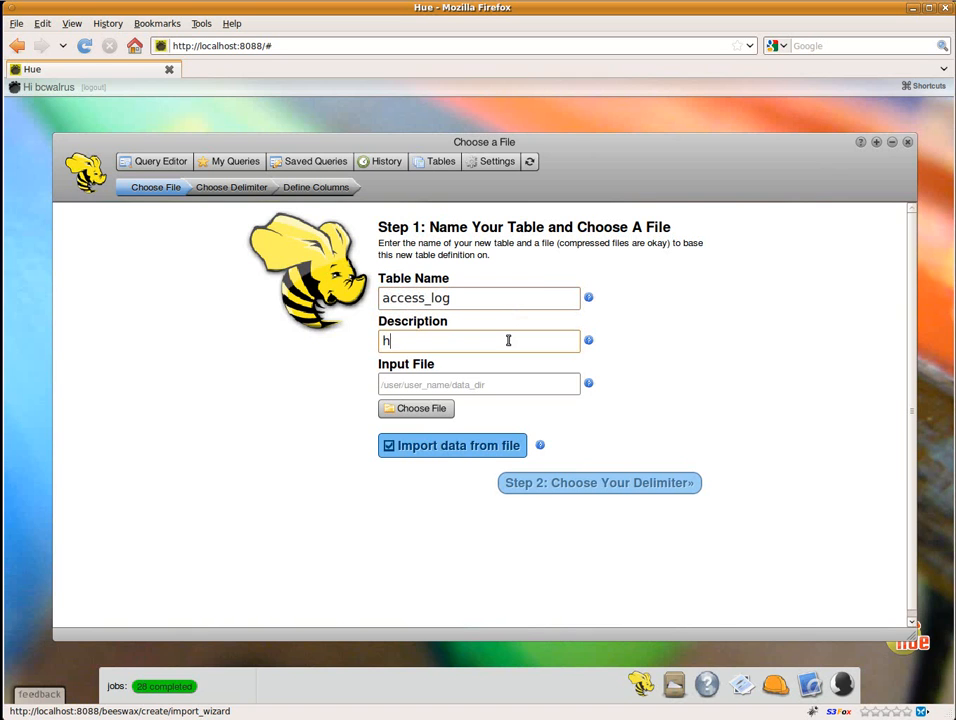
{"action": "type", "text": "ue access log"}
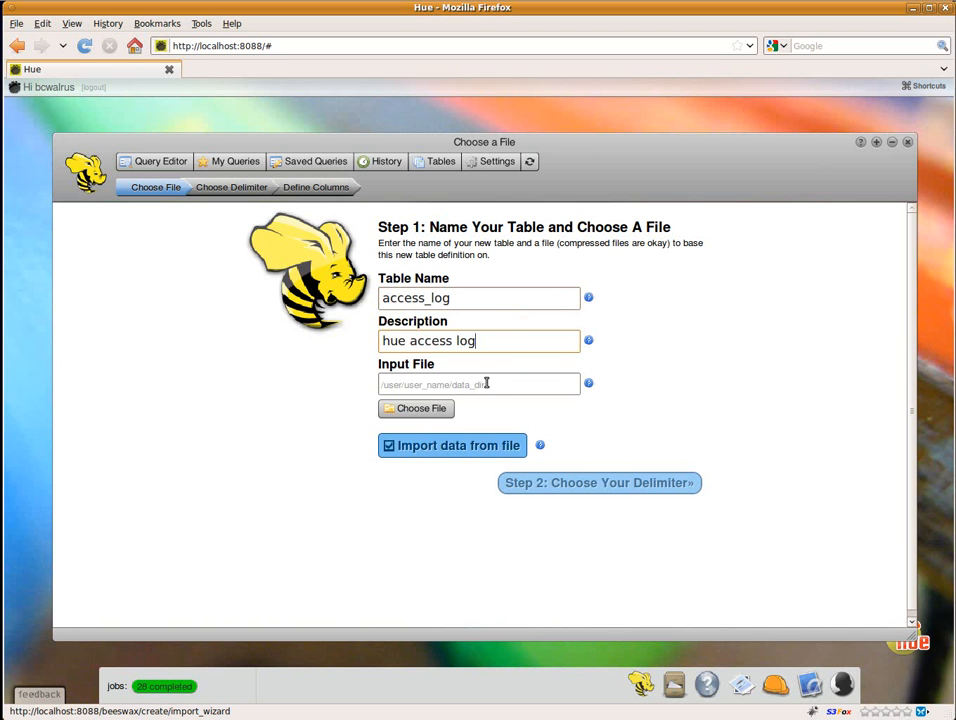
Step: Choose access.log.gz from the home directory as the input file, keep data import enabled, and proceed to the delimiter choice
{"action": "left_click", "coordinate": [432, 410]}
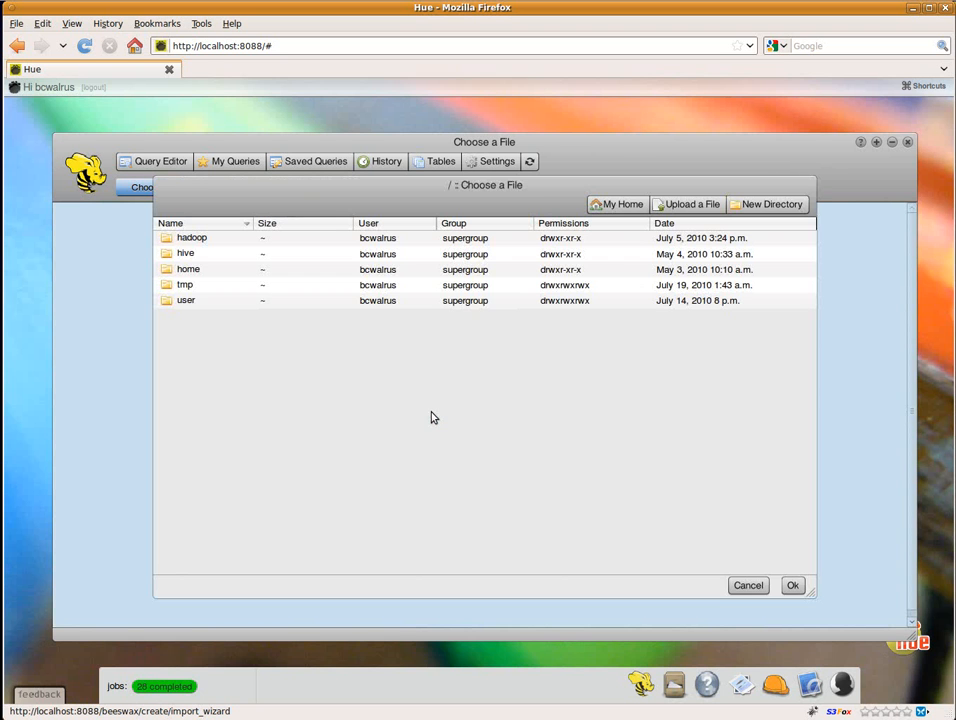
{"action": "left_click", "coordinate": [612, 204]}
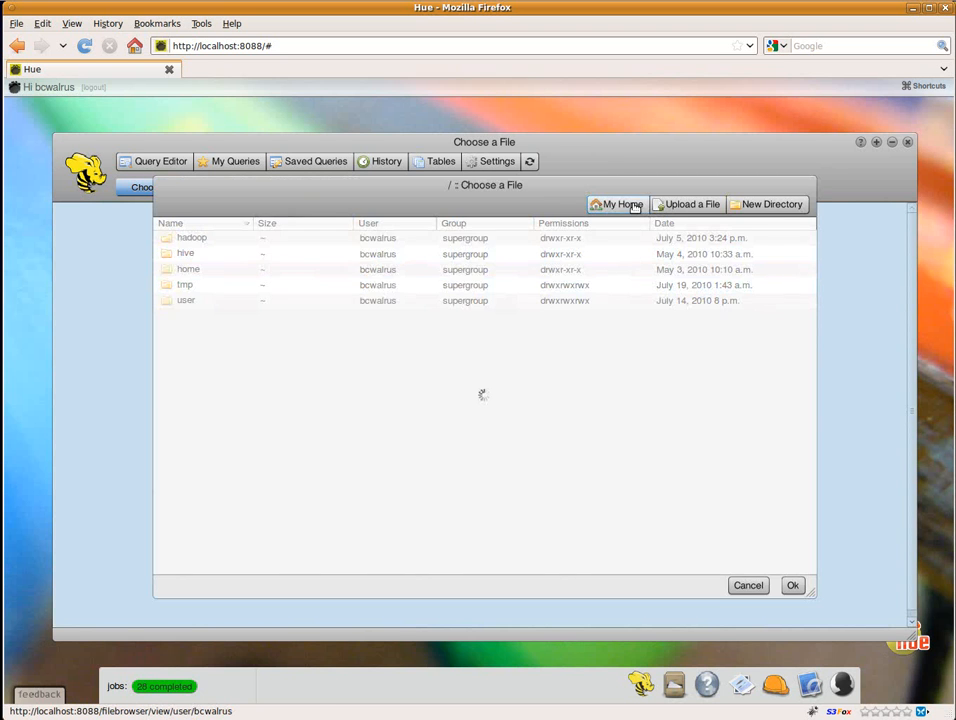
{"action": "left_click", "coordinate": [190, 254]}
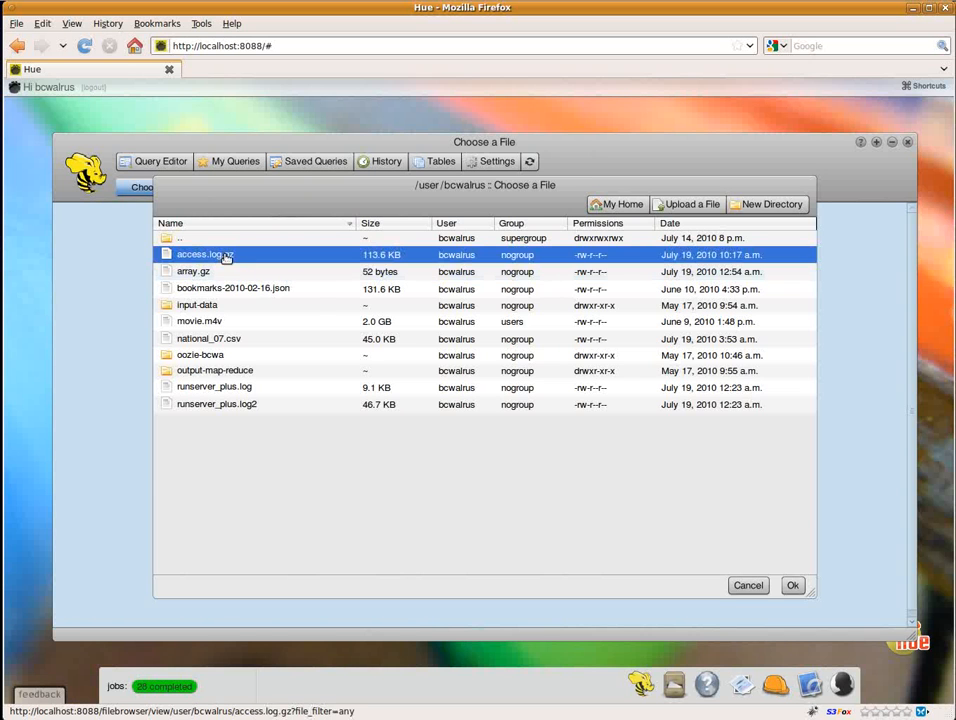
{"action": "left_click", "coordinate": [792, 585]}
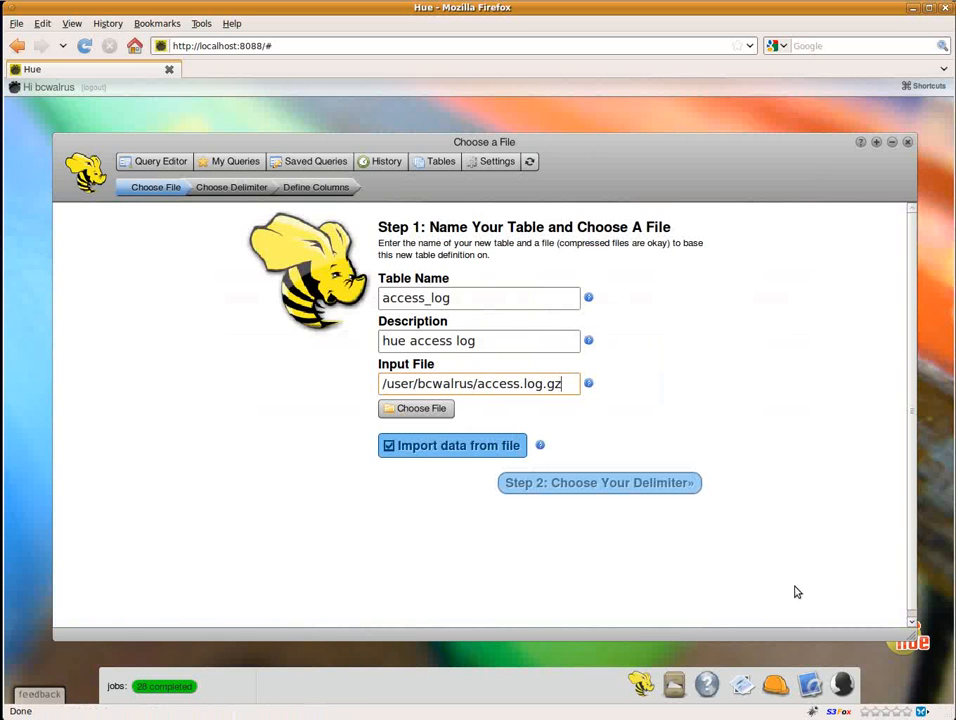
{"action": "left_click", "coordinate": [620, 483]}
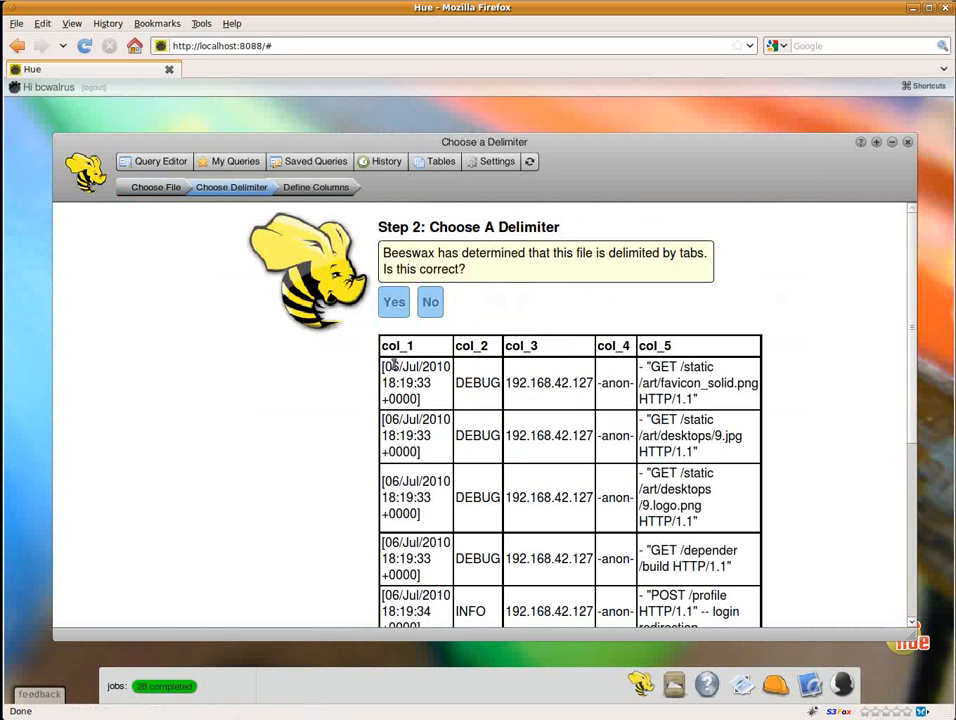
Step: Reject the detected delimiter and try Space to preview how the file splits into columns
{"action": "left_click", "coordinate": [434, 300]}
{"action": "left_click", "coordinate": [447, 276]}
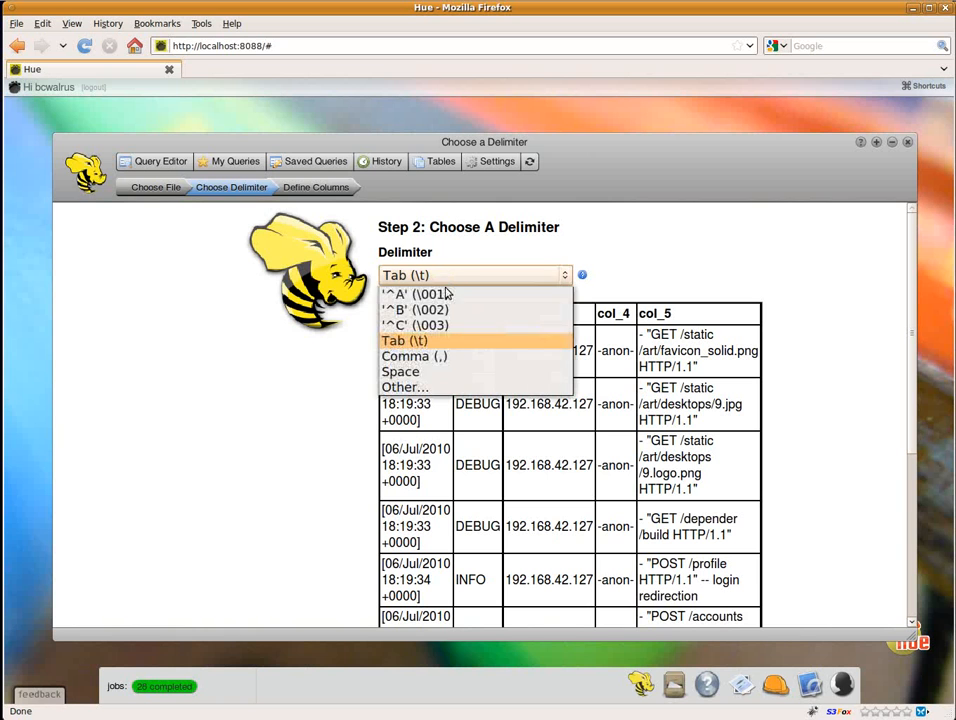
{"action": "left_click", "coordinate": [448, 372]}
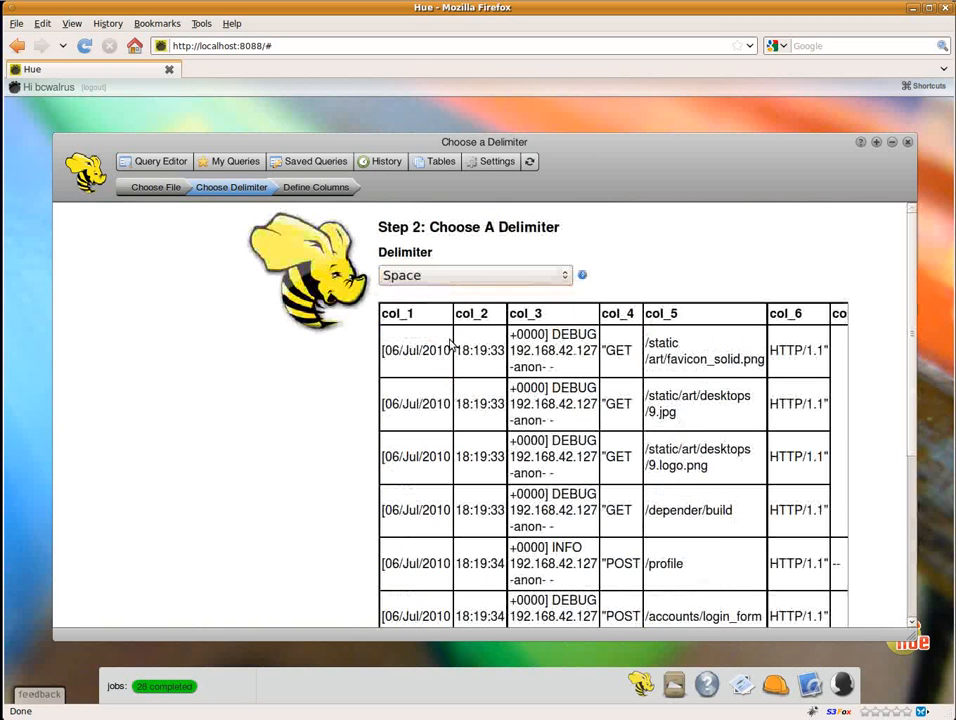
Step: Set the delimiter to Tab (\t) and proceed to defining the columns
{"action": "left_click", "coordinate": [462, 274]}
{"action": "left_click", "coordinate": [450, 347]}
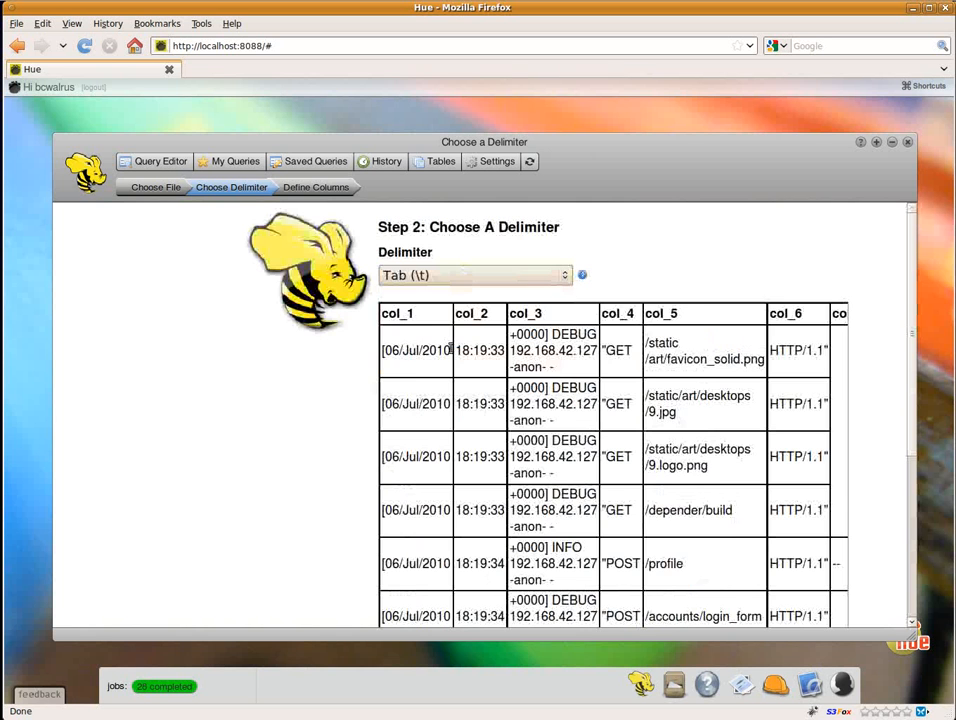
{"action": "scroll", "coordinate": [449, 407], "scroll_direction": "down", "scroll_amount": 6}
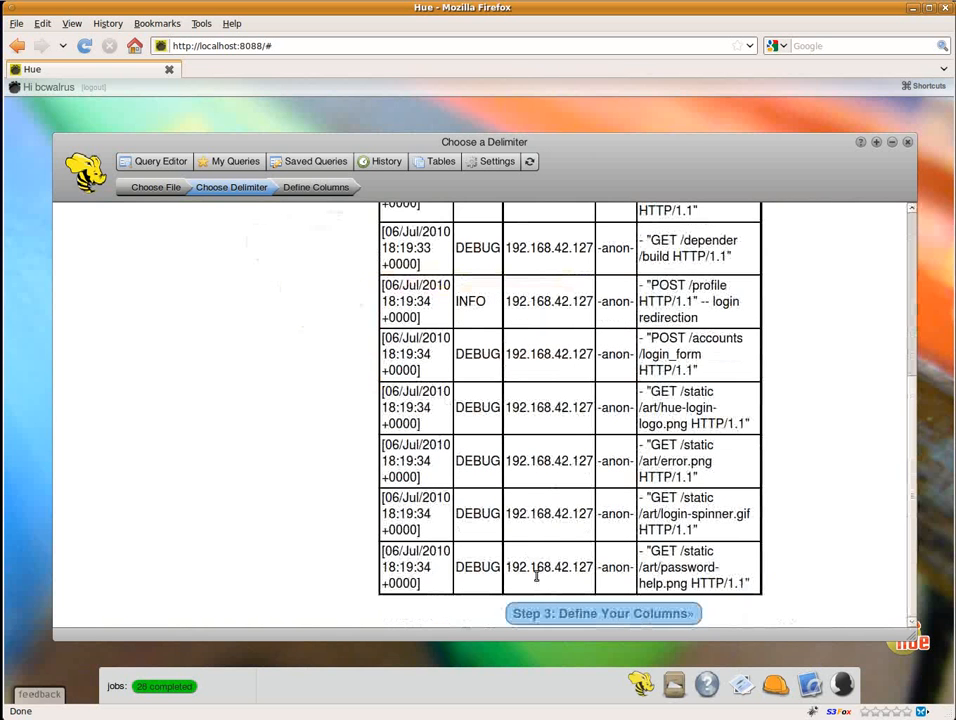
{"action": "left_click", "coordinate": [560, 613]}
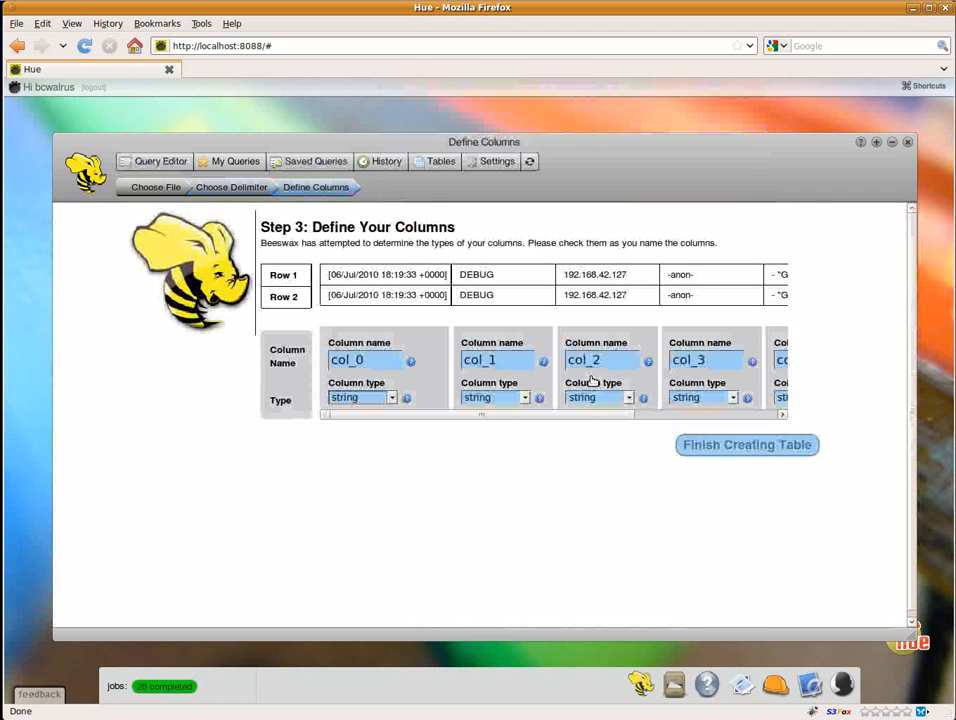
Step: Name the five columns timestamp, level, ip, user and msg, keep their string types, and finish creating the access_log table
{"action": "left_click", "coordinate": [390, 363]}
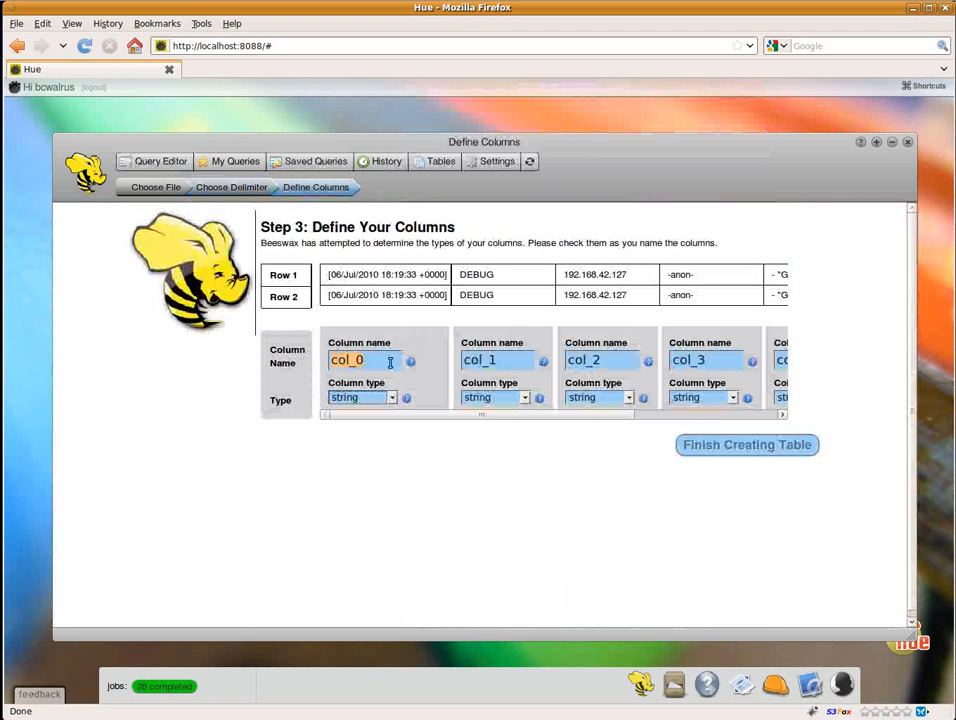
{"action": "type", "text": "tim"}
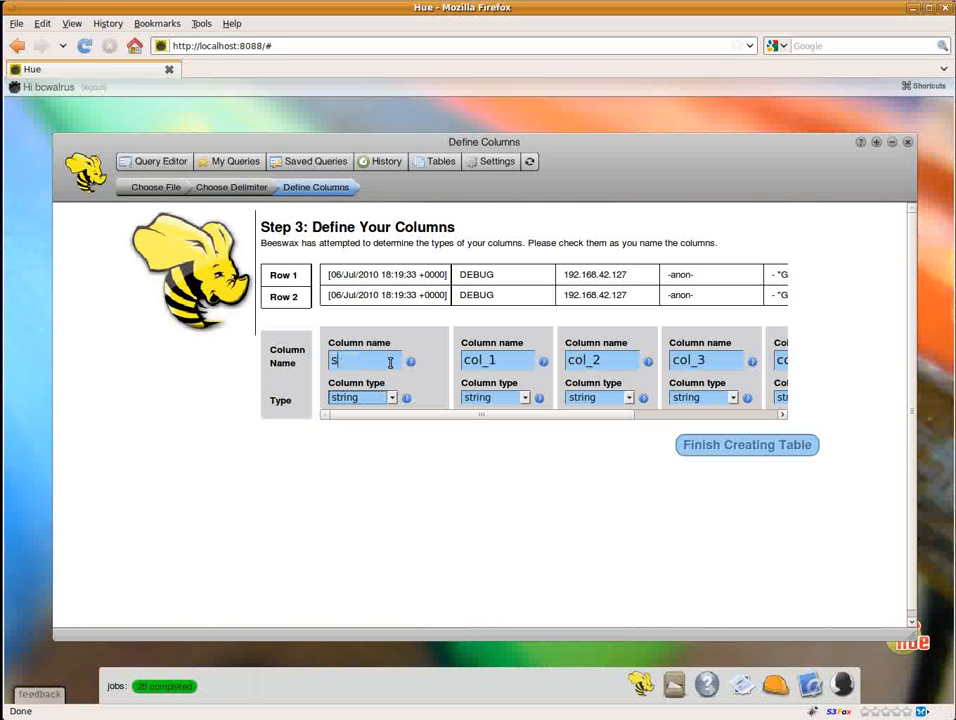
{"action": "type", "text": "estamp"}
{"action": "key", "text": "Tab"}
{"action": "type", "text": "level"}
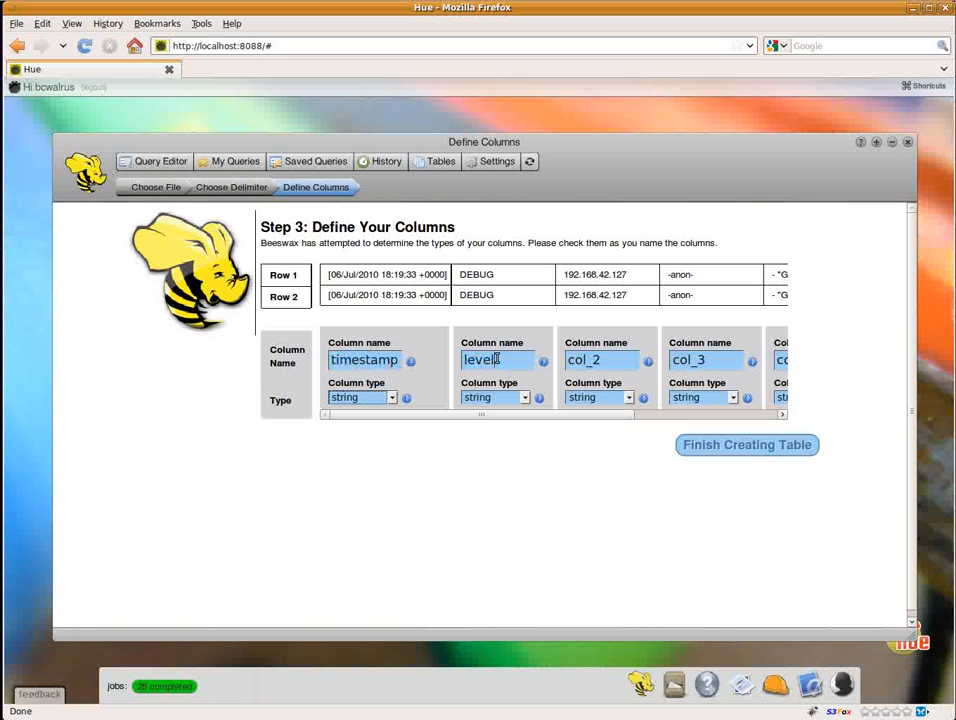
{"action": "type", "text": "ip"}
{"action": "double_click", "coordinate": [688, 362]}
{"action": "type", "text": "user"}
{"action": "key", "text": "Tab"}
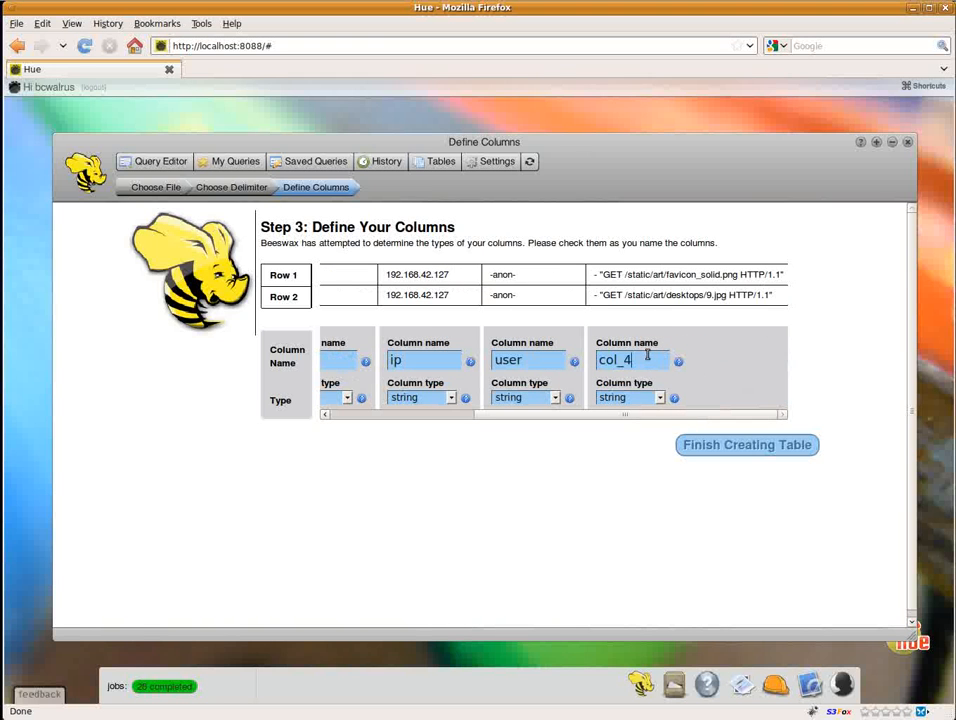
{"action": "type", "text": "msg"}
{"action": "left_click", "coordinate": [728, 446]}
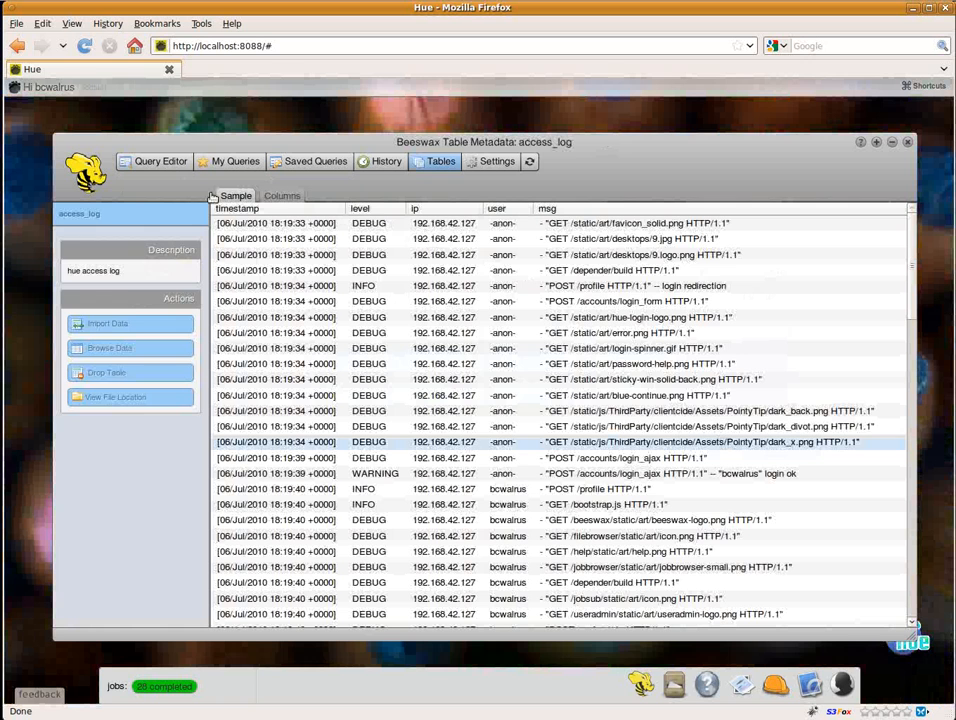
Step: Write a new Hive query: select count(msg) as kount, user from access_log group by user
{"action": "left_click", "coordinate": [155, 163]}
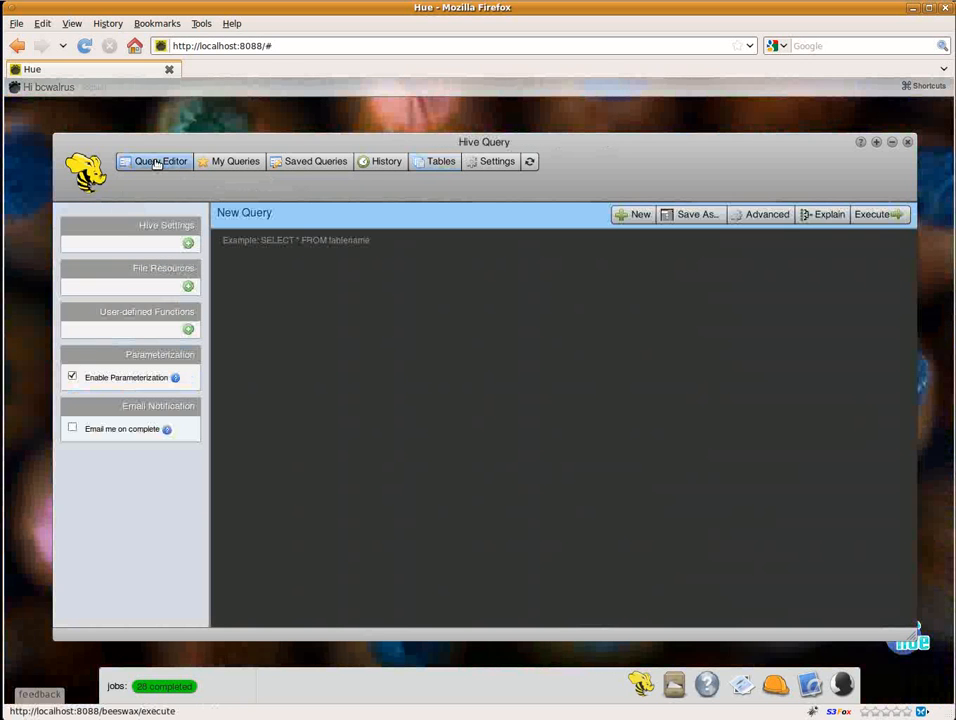
{"action": "left_click", "coordinate": [485, 420]}
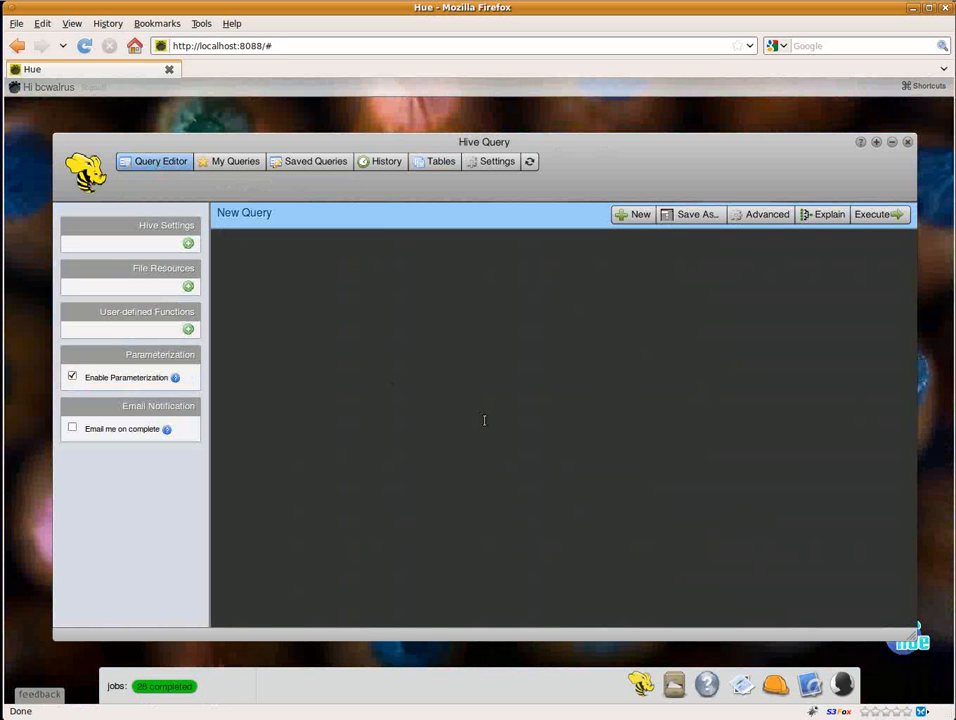
{"action": "type", "text": "select count(msg) as kount, us"}
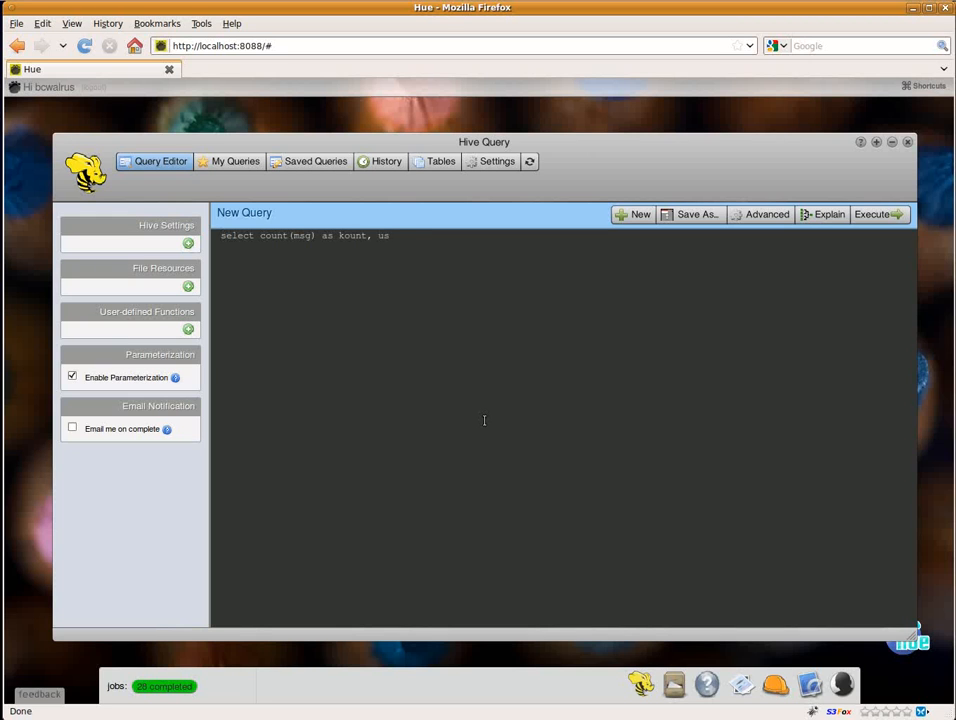
{"action": "type", "text": "rom access_log"}
{"action": "key", "text": "Return"}
{"action": "type", "text": "group by user"}
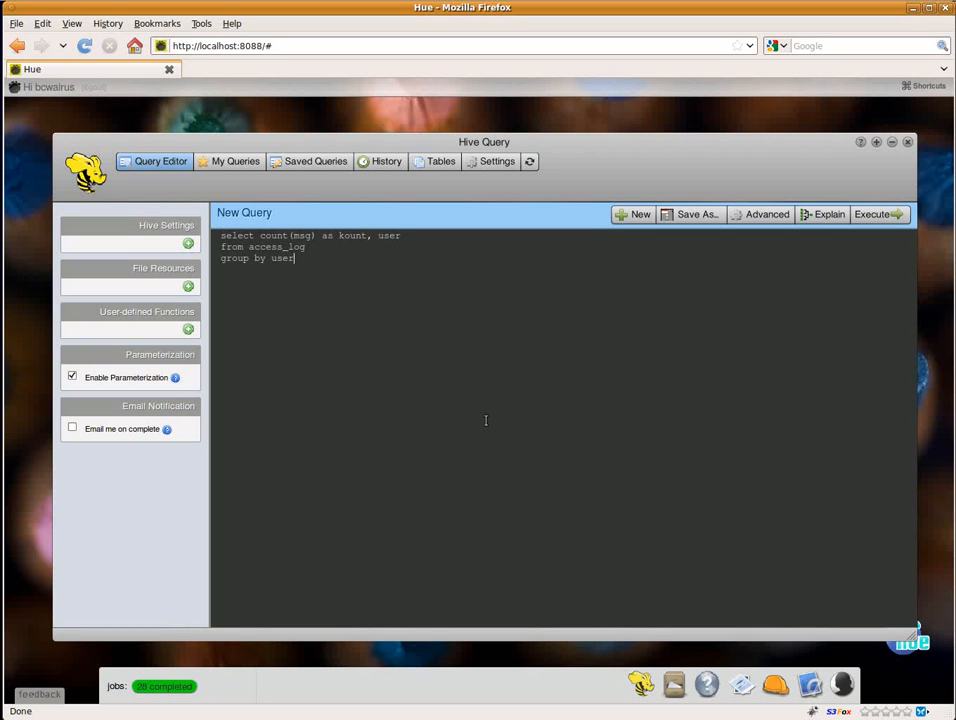
Step: Review the execution plan of the user count query with Explain, and return to editing the query
{"action": "left_click", "coordinate": [826, 214]}
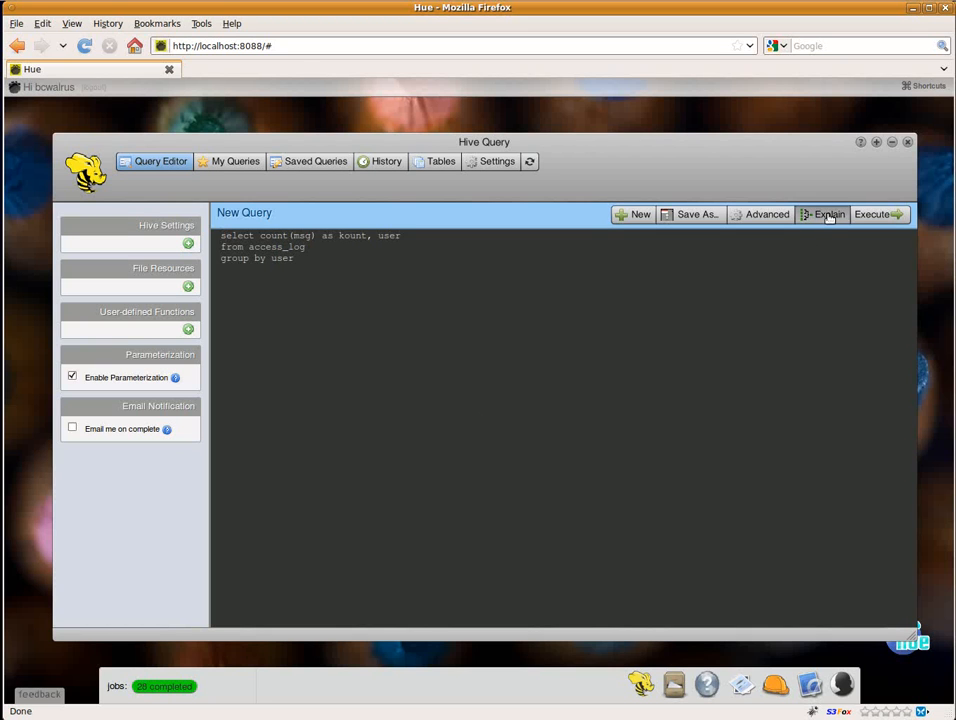
{"action": "scroll", "coordinate": [391, 313], "scroll_direction": "down", "scroll_amount": 12}
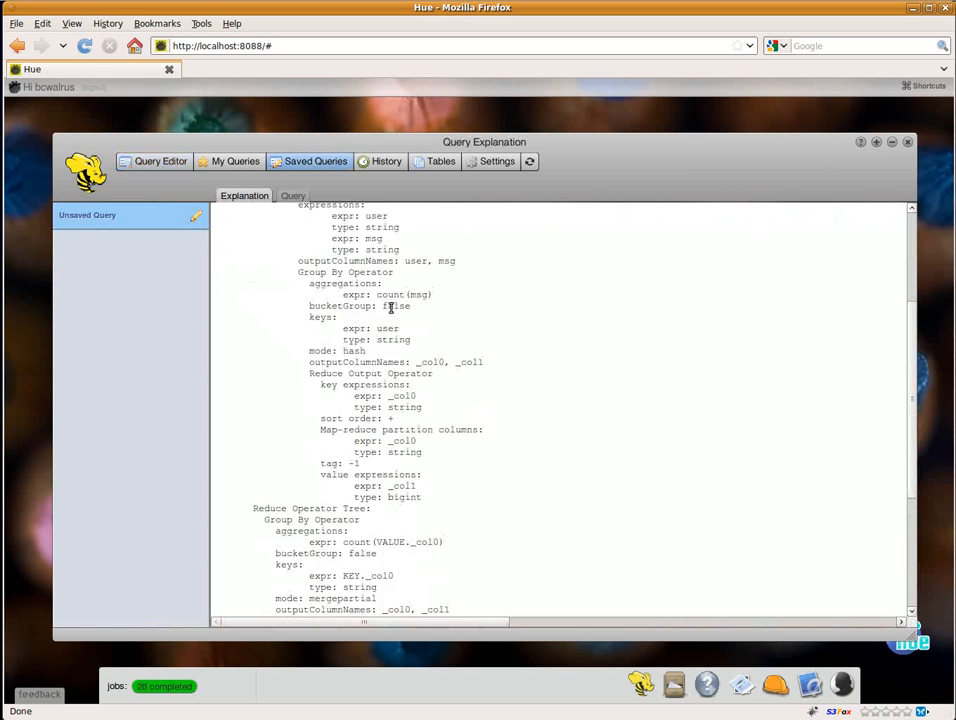
{"action": "scroll", "coordinate": [391, 313], "scroll_direction": "up", "scroll_amount": 12}
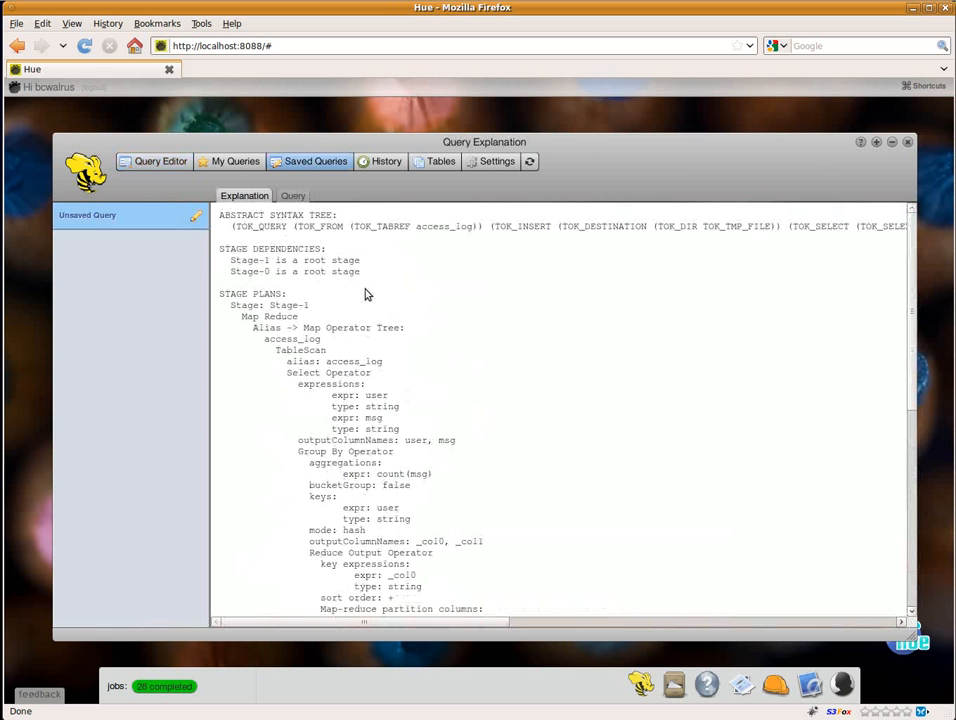
{"action": "left_click", "coordinate": [197, 220]}
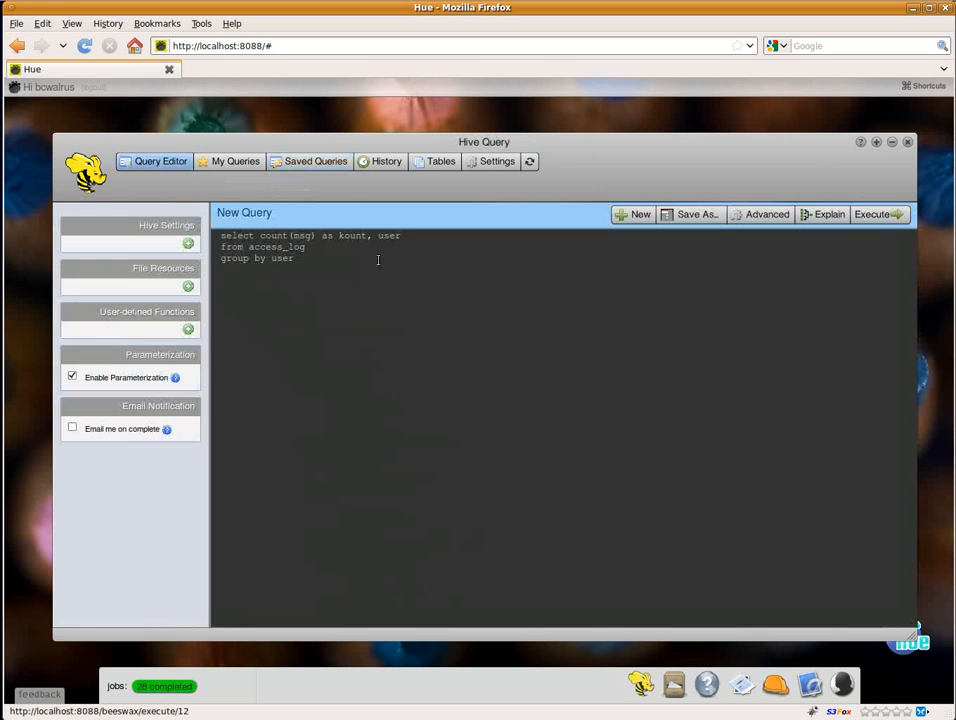
Step: Execute the query, open the MapReduce job it launches in an enlarged Job Browser window, and list all of the job's tasks
{"action": "left_click", "coordinate": [881, 219]}
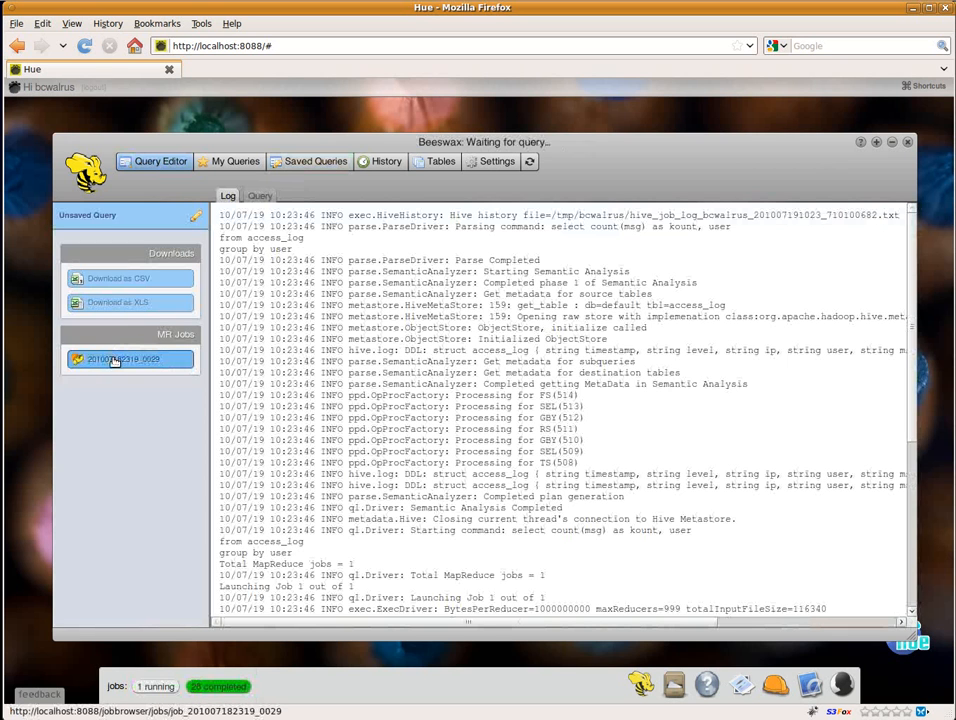
{"action": "left_click", "coordinate": [113, 361]}
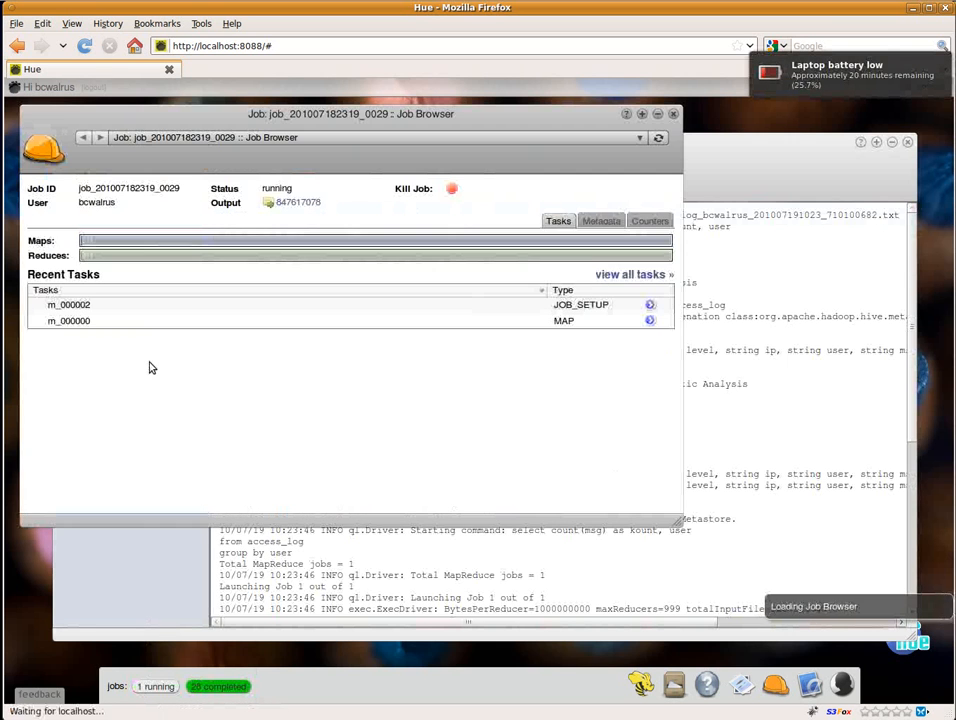
{"action": "left_click_drag", "start_coordinate": [671, 519], "coordinate": [895, 512]}
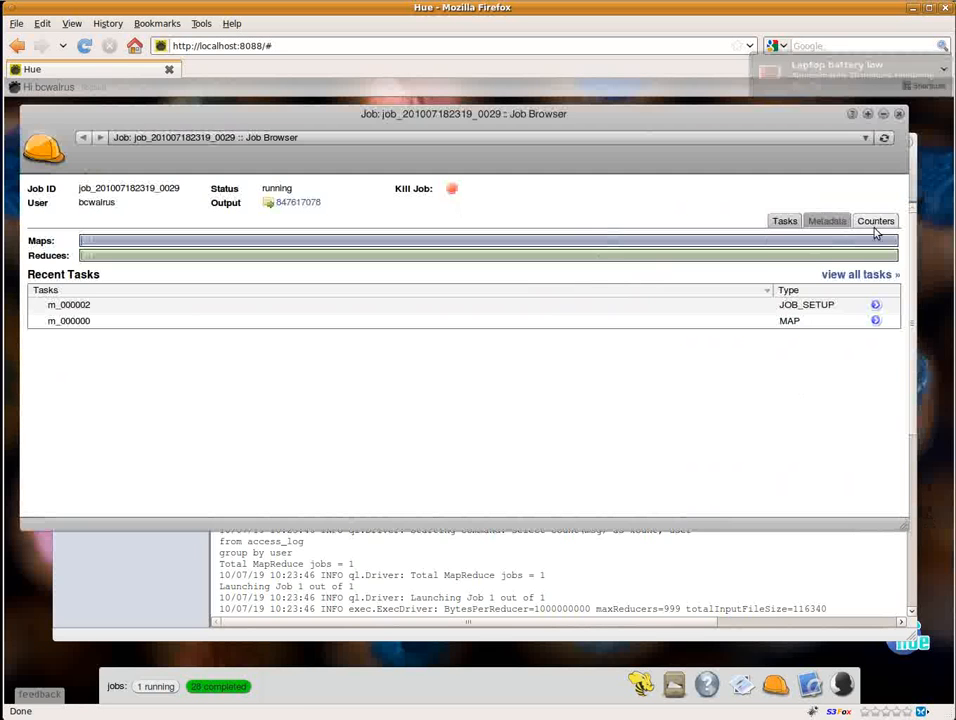
{"action": "left_click", "coordinate": [868, 276]}
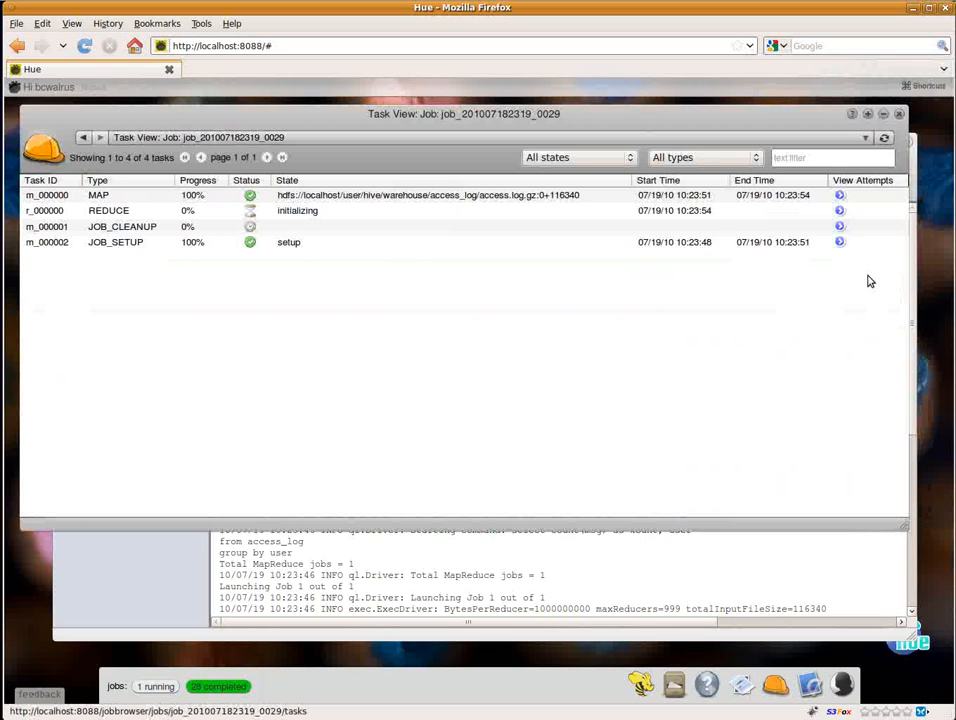
Step: Inspect the metadata and counters of map task m_000000, and return to its attempts
{"action": "left_click", "coordinate": [839, 197]}
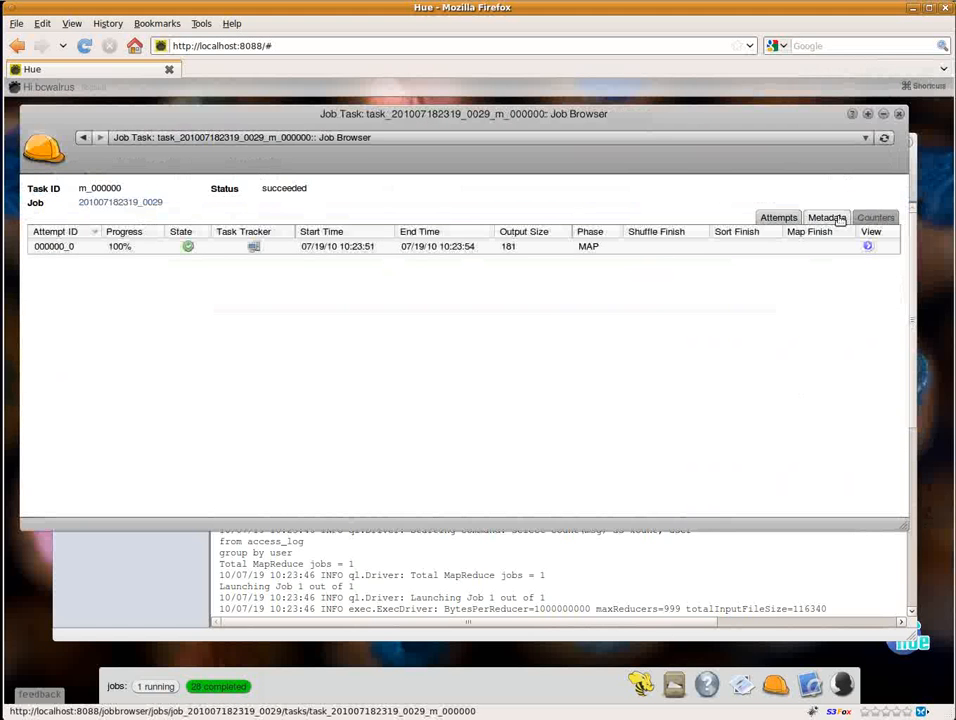
{"action": "left_click", "coordinate": [839, 217]}
{"action": "left_click", "coordinate": [873, 217]}
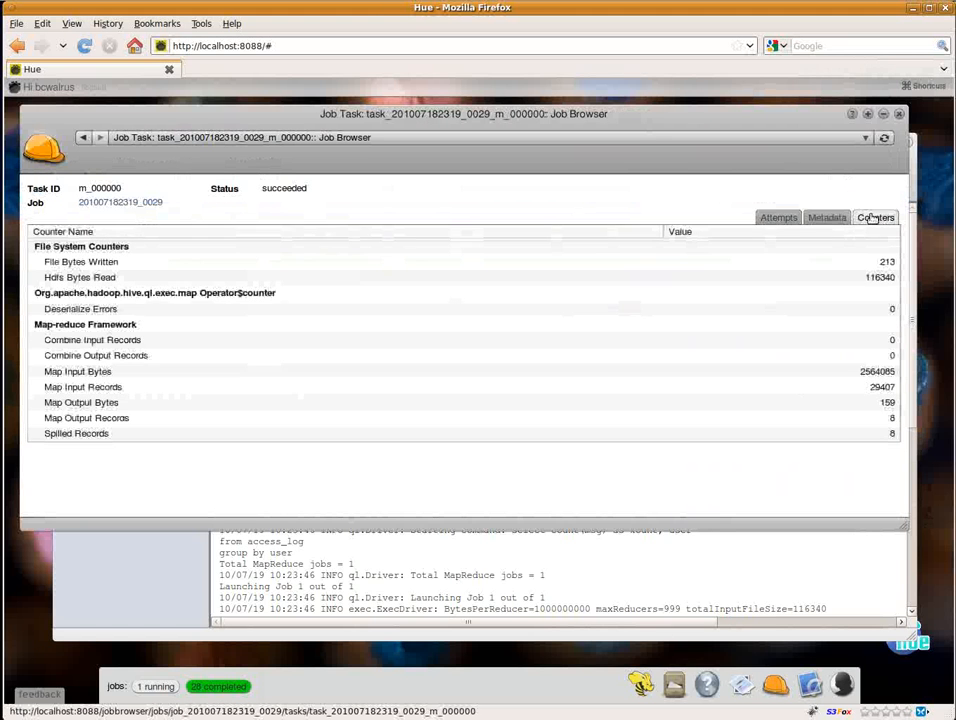
{"action": "left_click", "coordinate": [779, 217]}
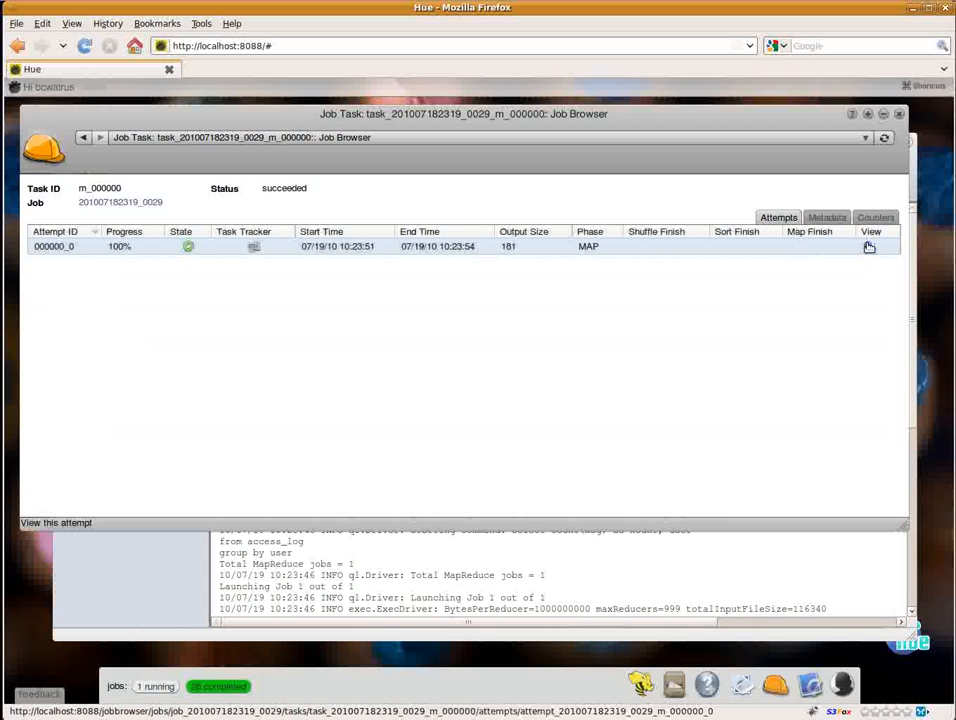
Step: Read through the logs of the map task's attempt 000000_0, and close the Job Browser window
{"action": "left_click", "coordinate": [869, 247]}
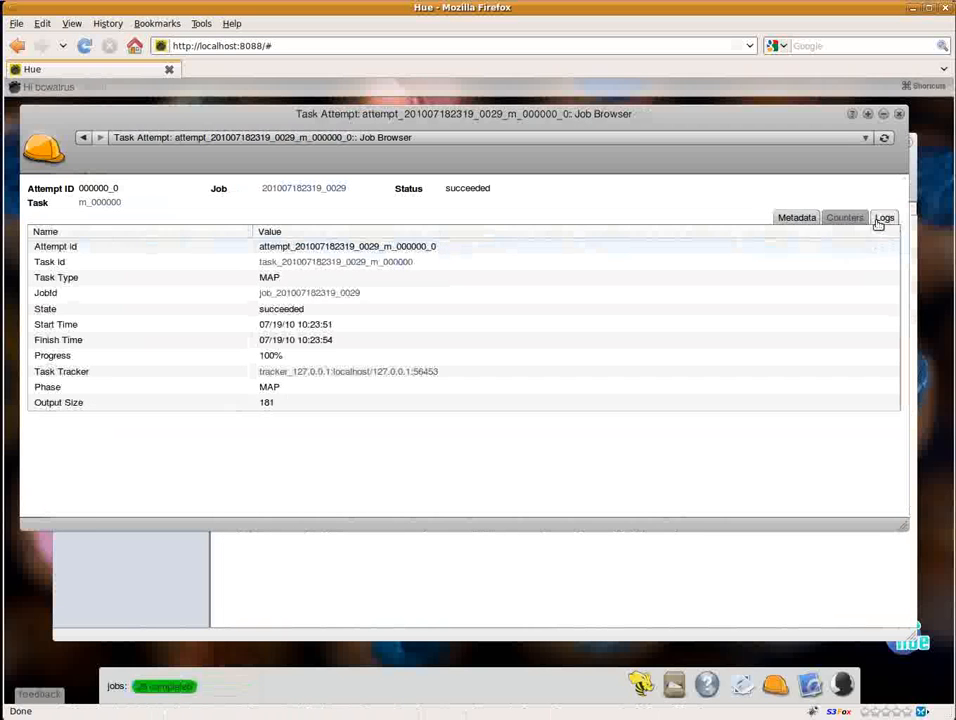
{"action": "left_click", "coordinate": [873, 217]}
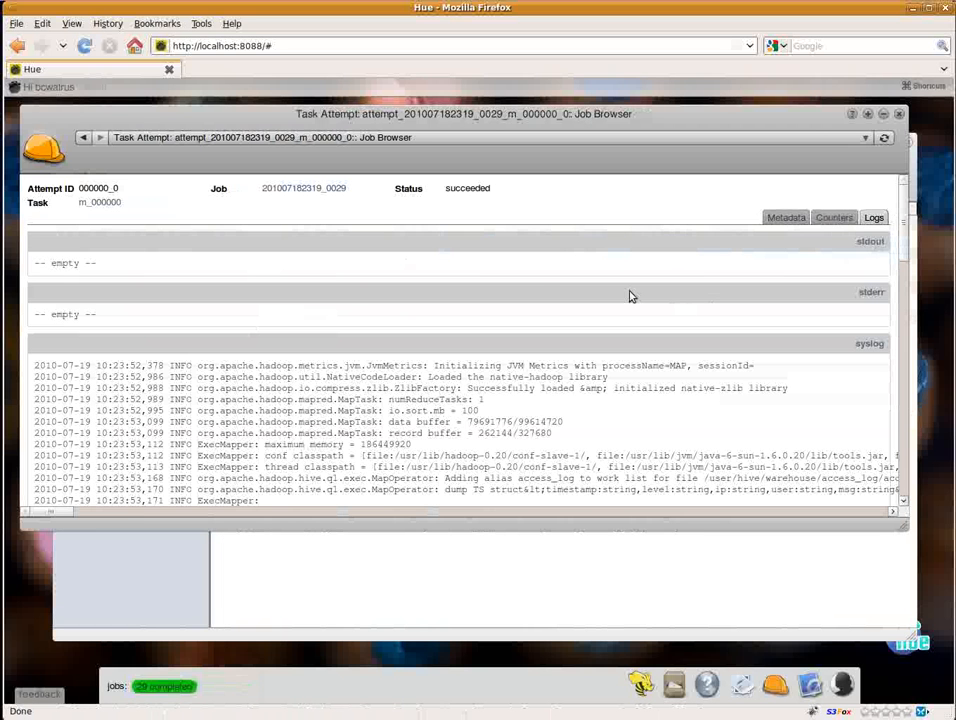
{"action": "scroll", "coordinate": [544, 280], "scroll_direction": "down", "scroll_amount": 10}
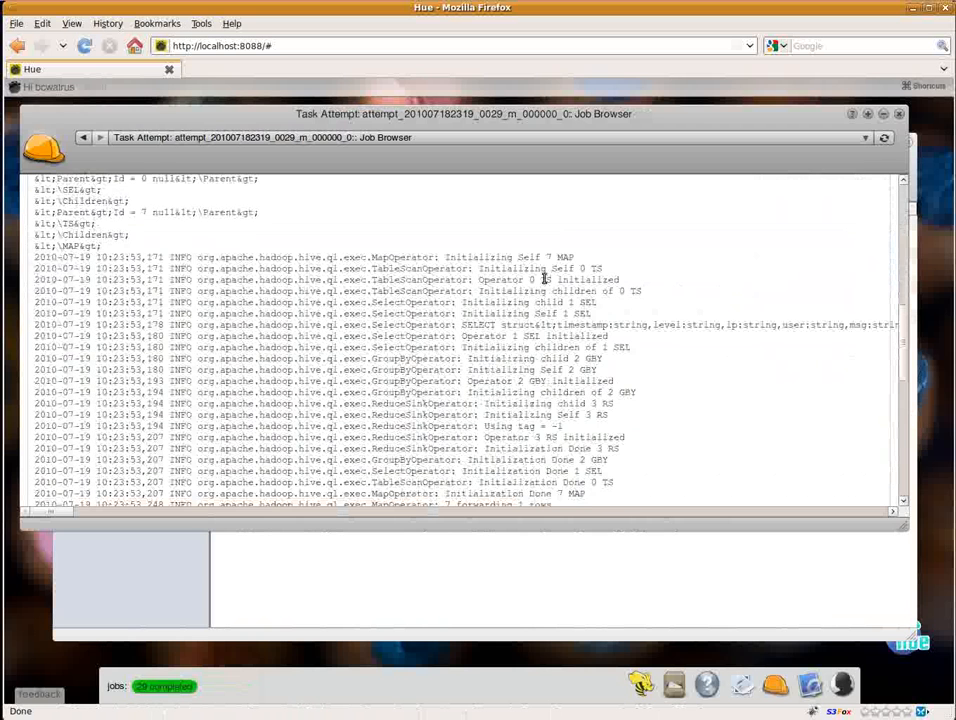
{"action": "left_click", "coordinate": [899, 114]}
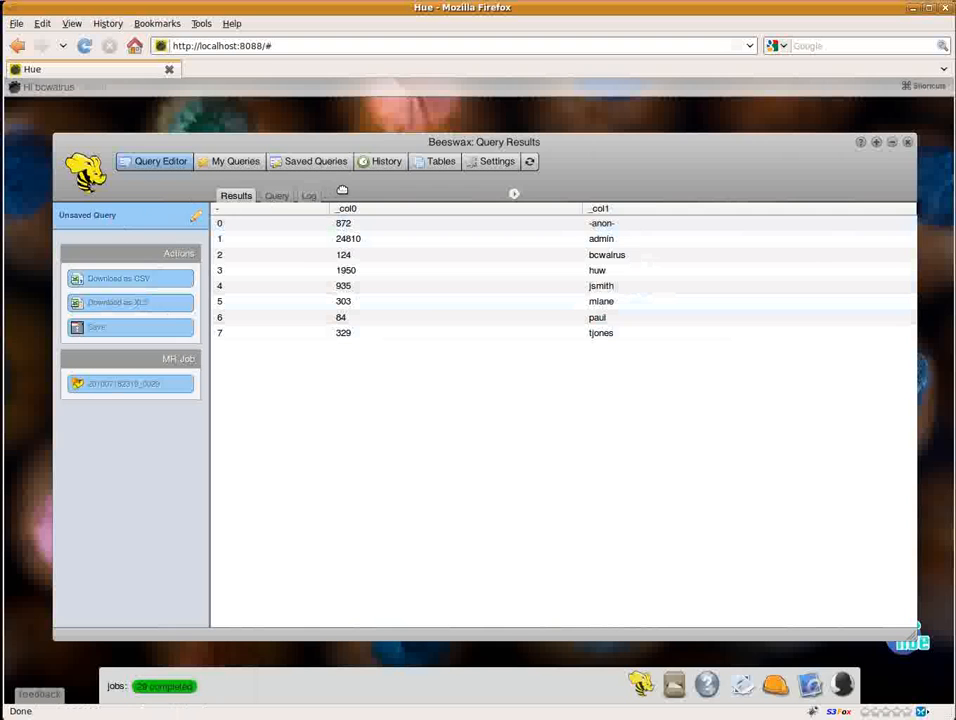
Step: Preview the most recent query in the query history and open its results
{"action": "left_click", "coordinate": [381, 163]}
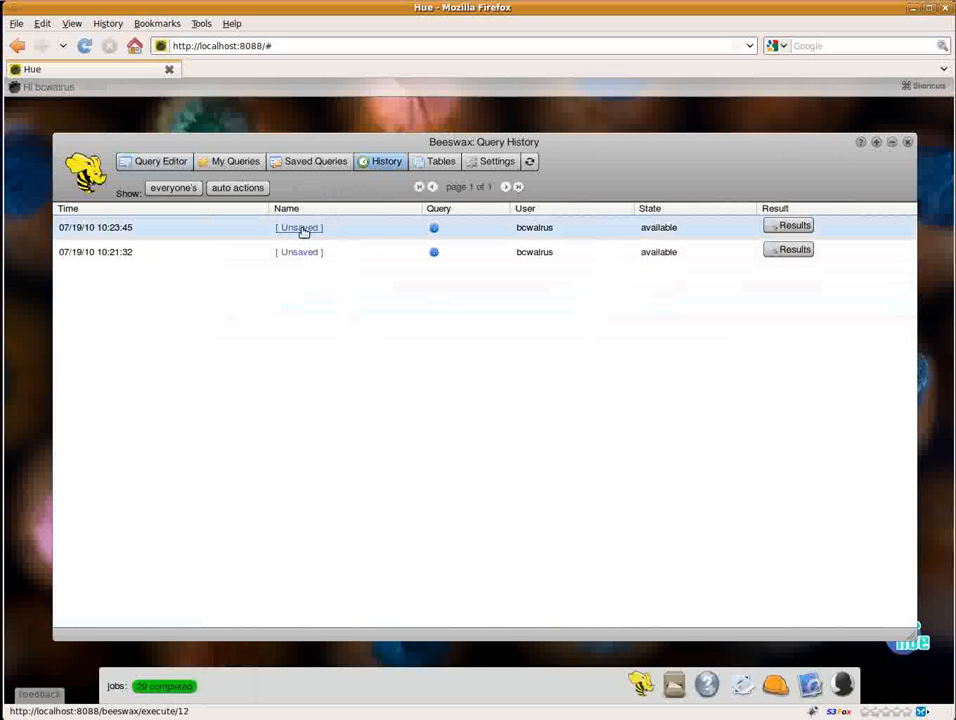
{"action": "mouse_move", "coordinate": [435, 231]}
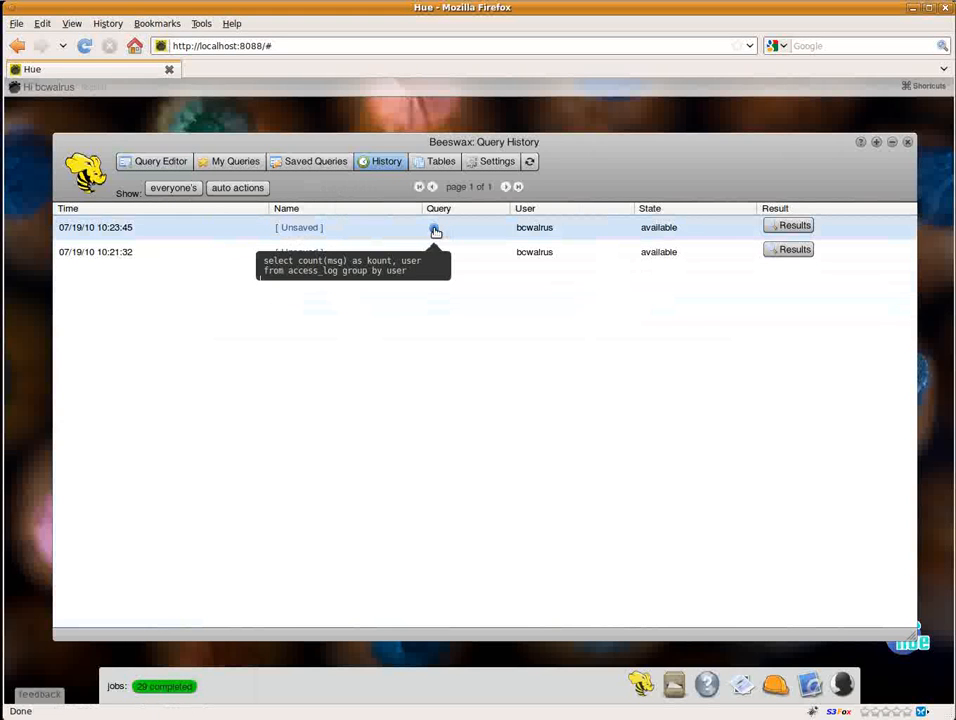
{"action": "left_click", "coordinate": [789, 226]}
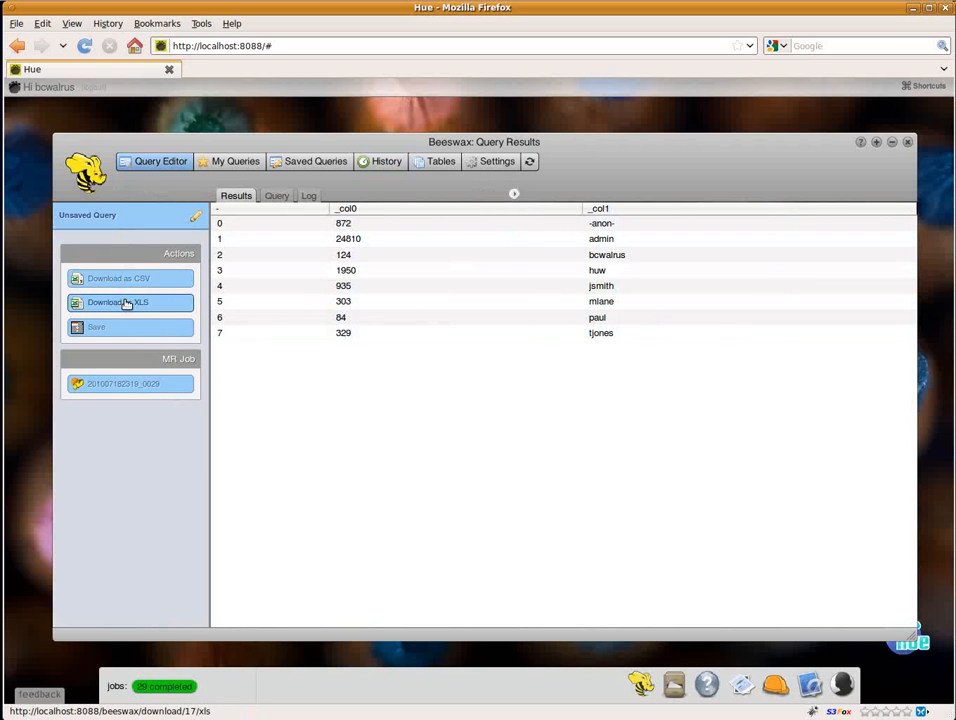
Step: Save the query results in a new table named tmp_table and open that table's sample data
{"action": "left_click", "coordinate": [108, 333]}
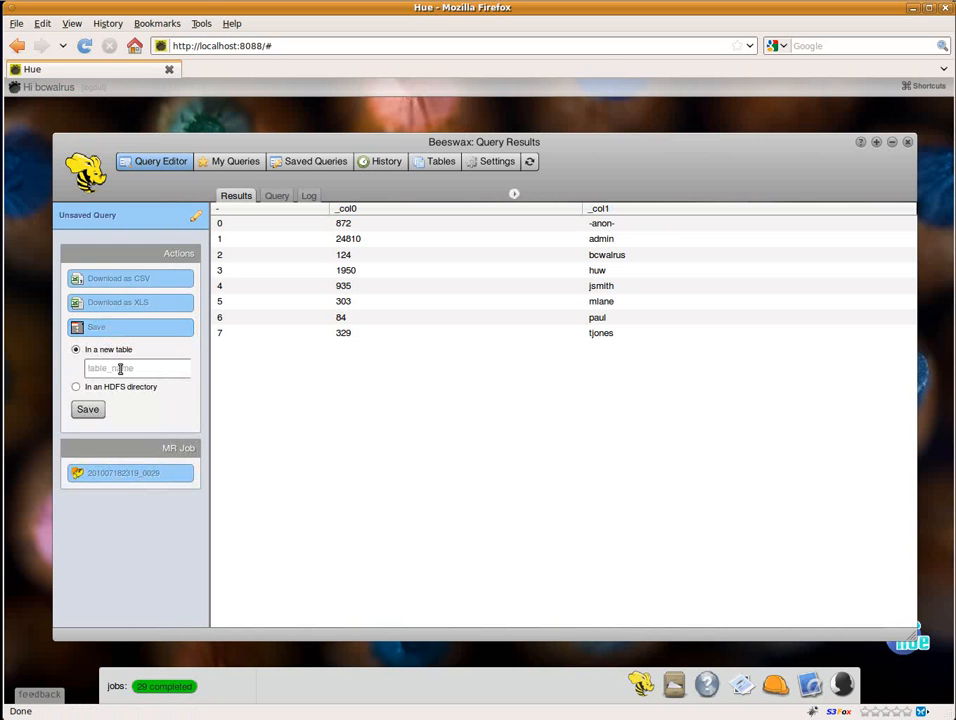
{"action": "left_click", "coordinate": [126, 369]}
{"action": "type", "text": "tmp"}
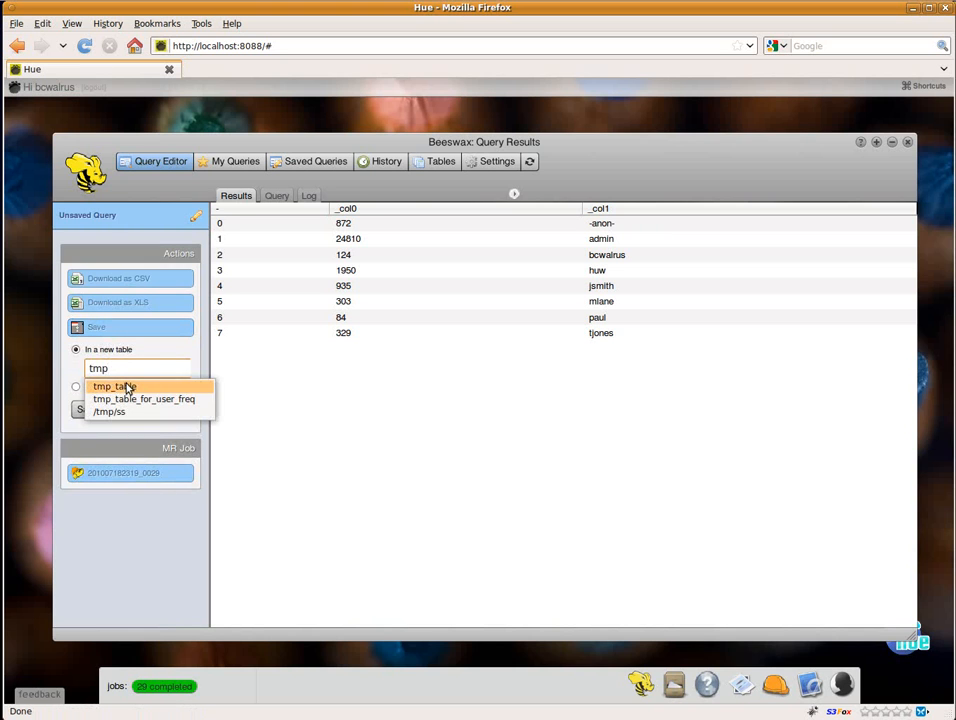
{"action": "left_click", "coordinate": [127, 386]}
{"action": "left_click", "coordinate": [88, 410]}
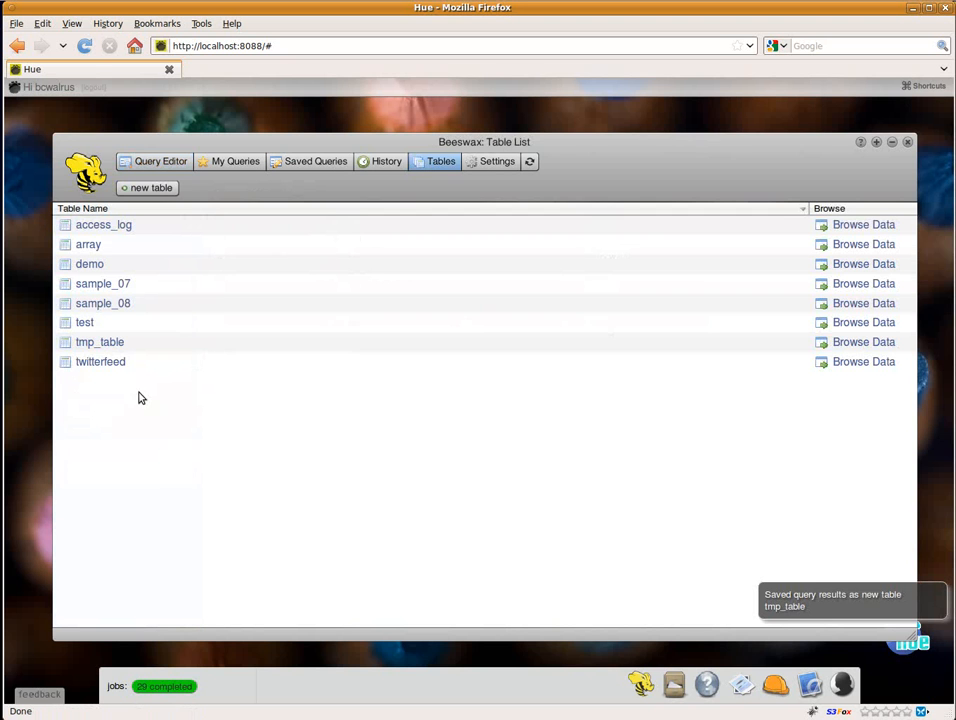
{"action": "left_click", "coordinate": [111, 345]}
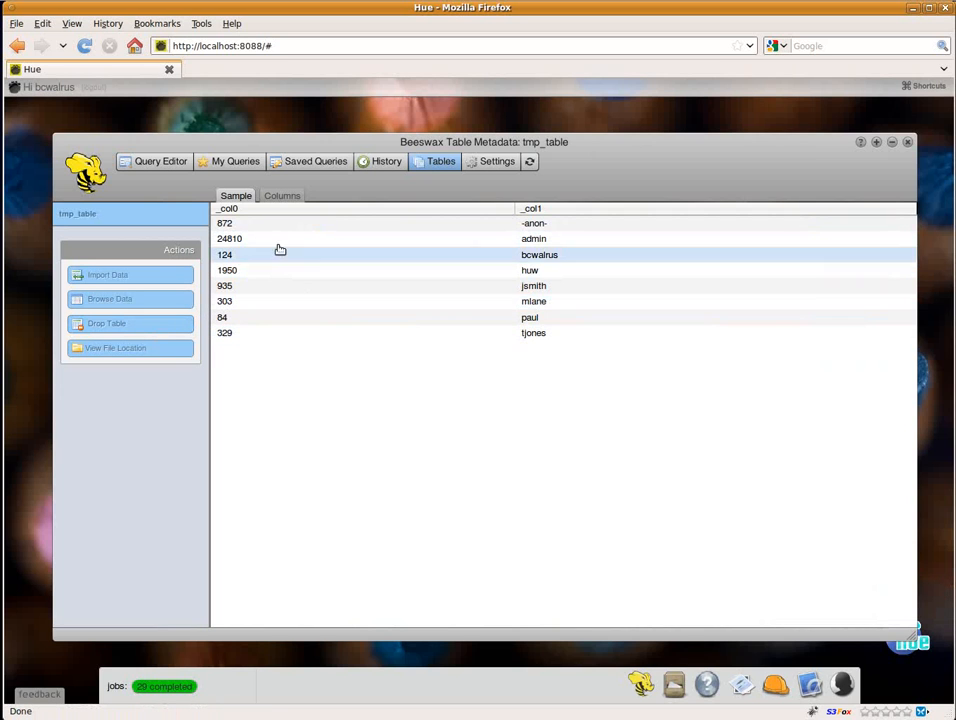
Step: Look over My Queries and reopen the most recent unsaved query from the query history for editing
{"action": "left_click", "coordinate": [240, 164]}
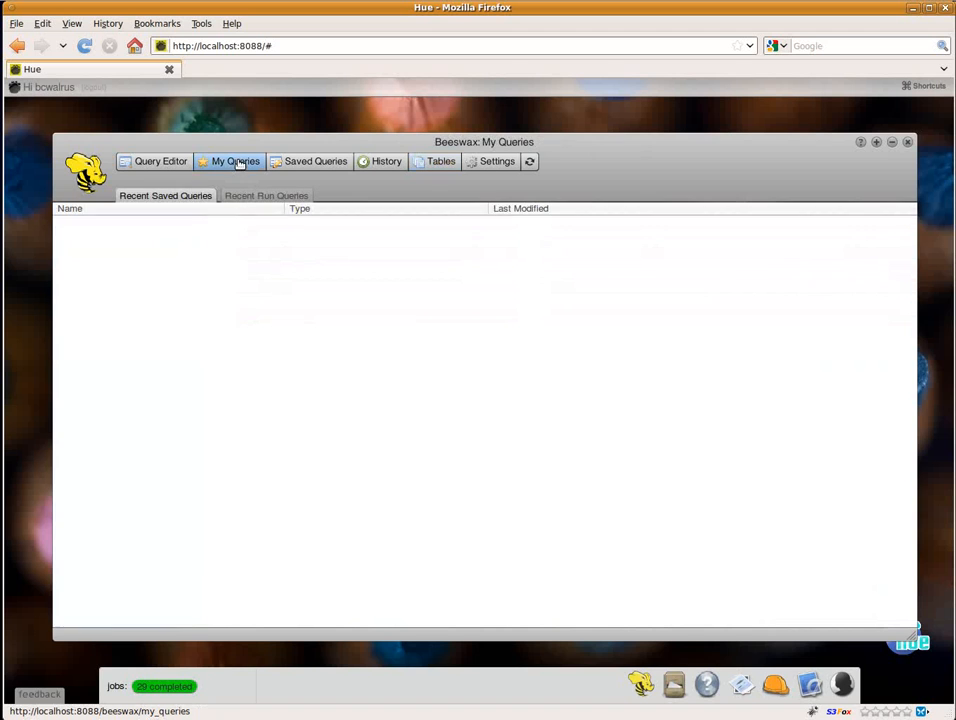
{"action": "left_click", "coordinate": [379, 163]}
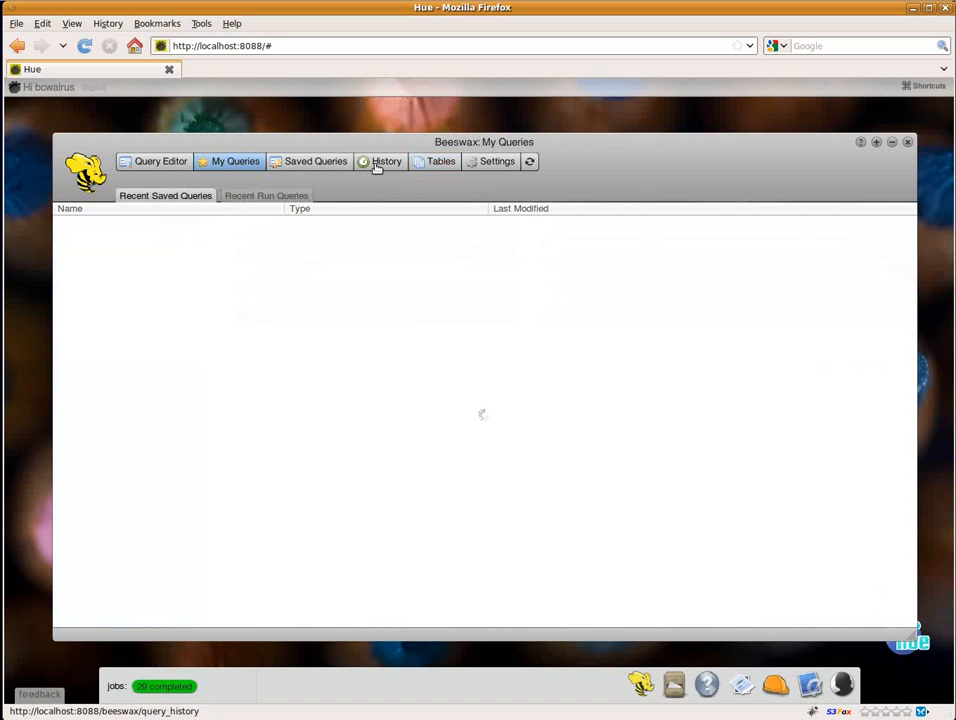
{"action": "left_click", "coordinate": [296, 224]}
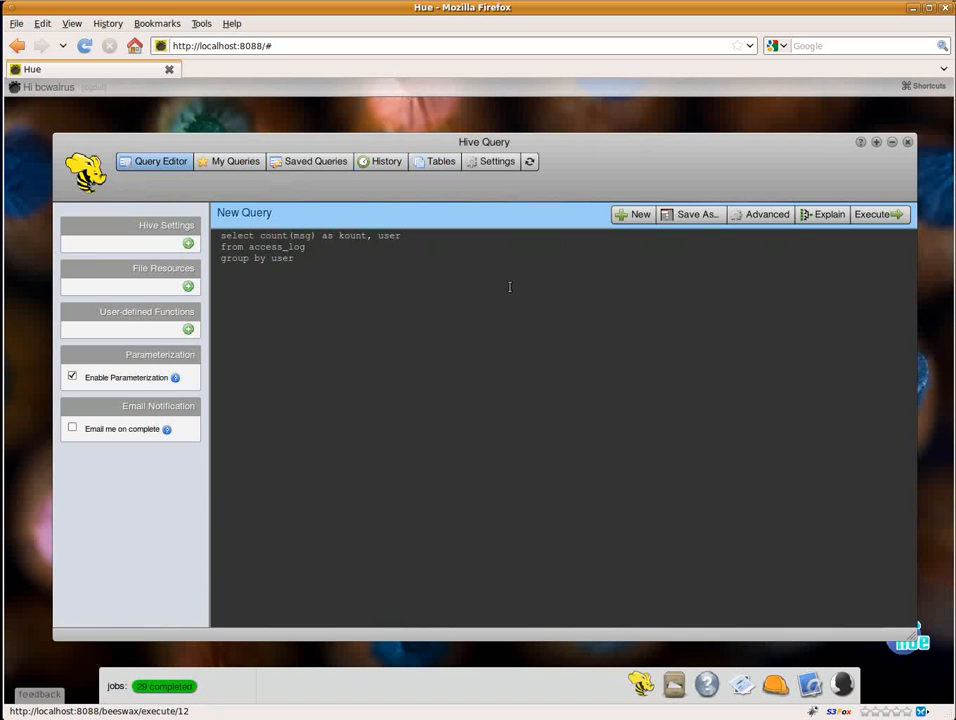
Step: Save the access_log count query under the name "user freq"
{"action": "left_click", "coordinate": [698, 217]}
{"action": "triple_click", "coordinate": [489, 376]}
{"action": "left_click", "coordinate": [489, 376]}
{"action": "triple_click", "coordinate": [489, 376]}
{"action": "type", "text": "user "}
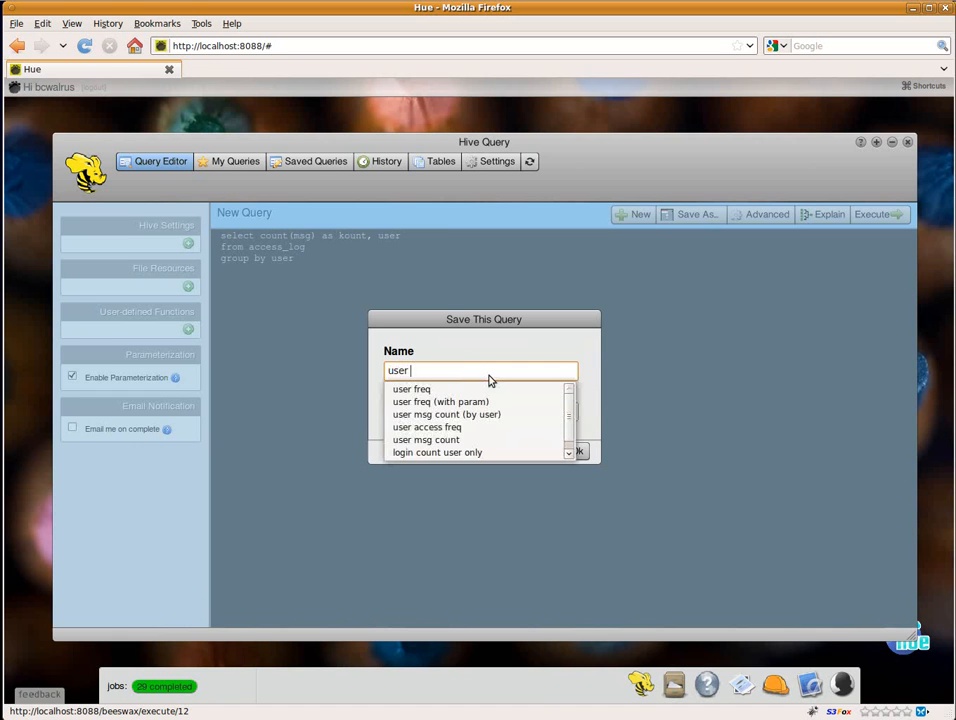
{"action": "type", "text": "freq"}
{"action": "key", "text": "Down"}
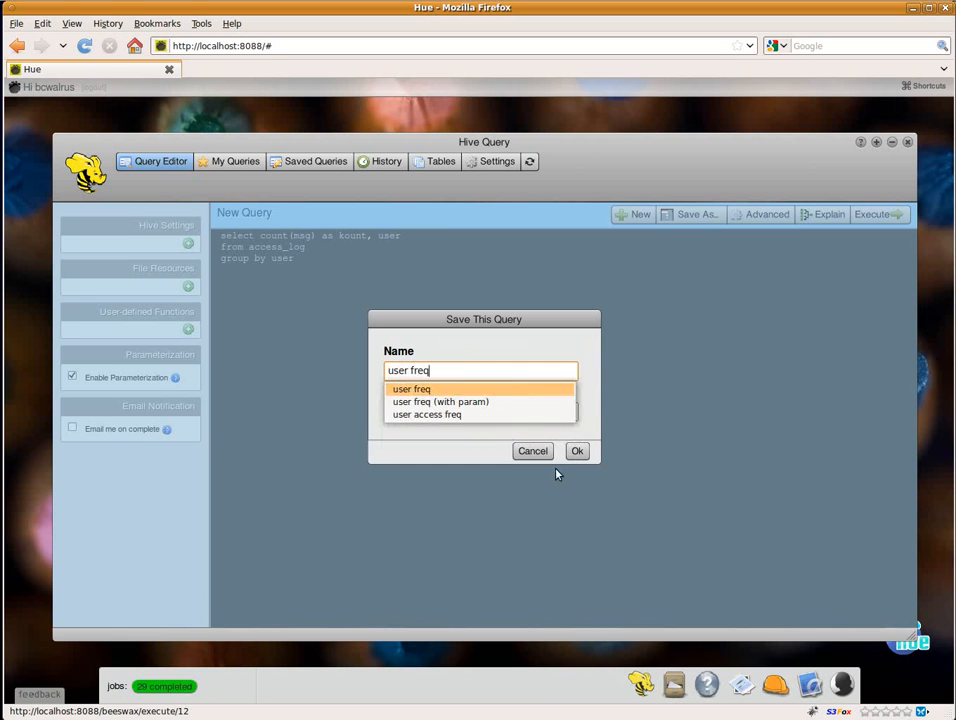
{"action": "key", "text": "Return"}
{"action": "left_click", "coordinate": [577, 451]}
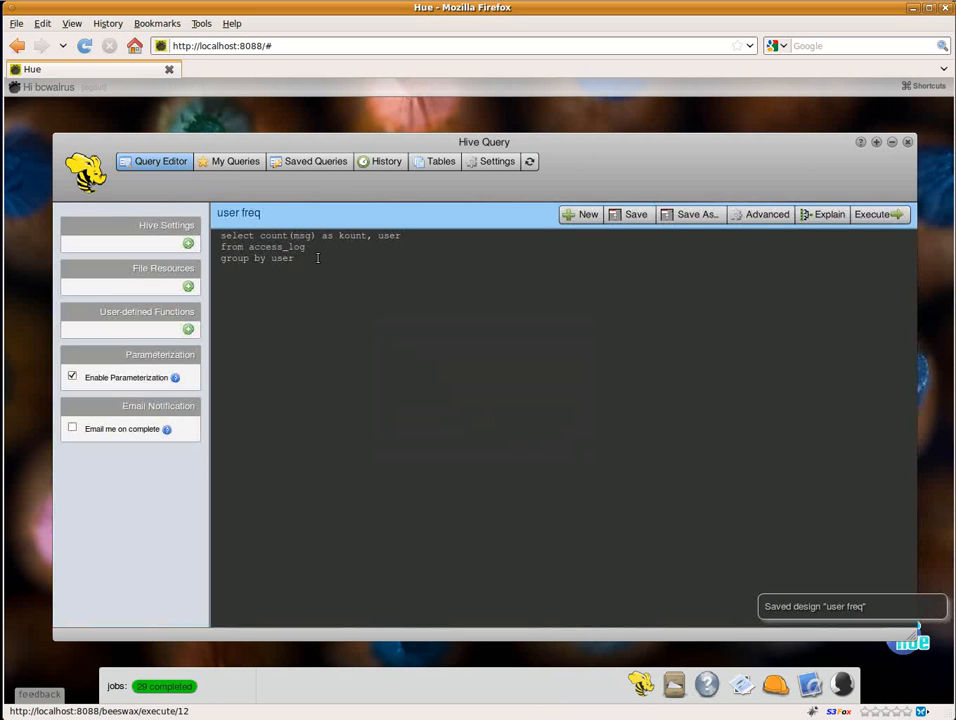
Step: Open the saved "user freq" query from My Queries and hide its advanced settings
{"action": "left_click", "coordinate": [231, 164]}
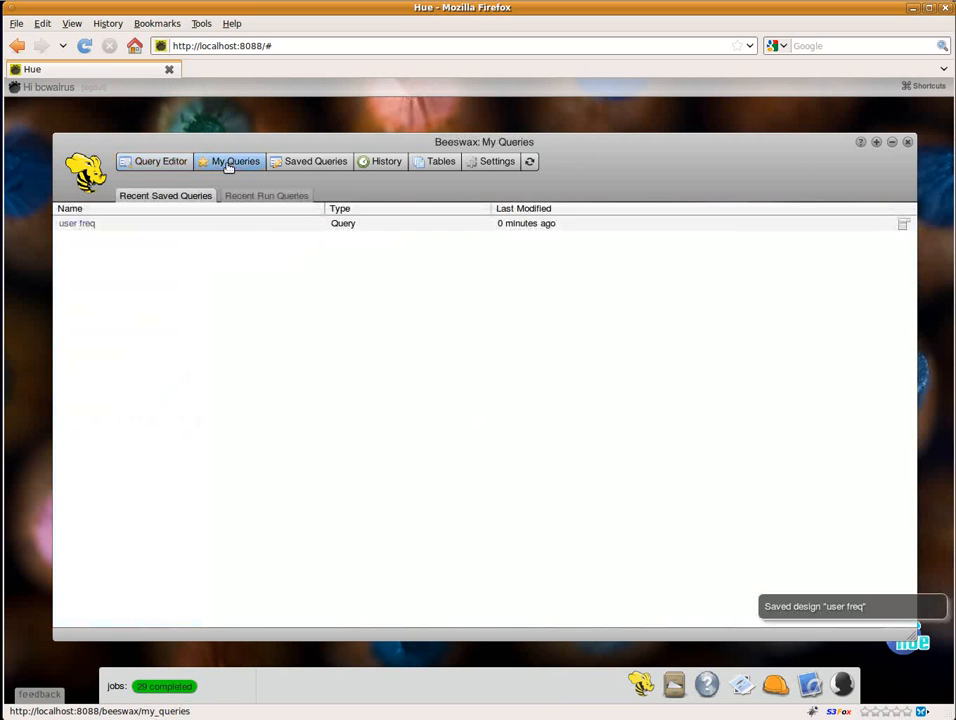
{"action": "left_click", "coordinate": [85, 224]}
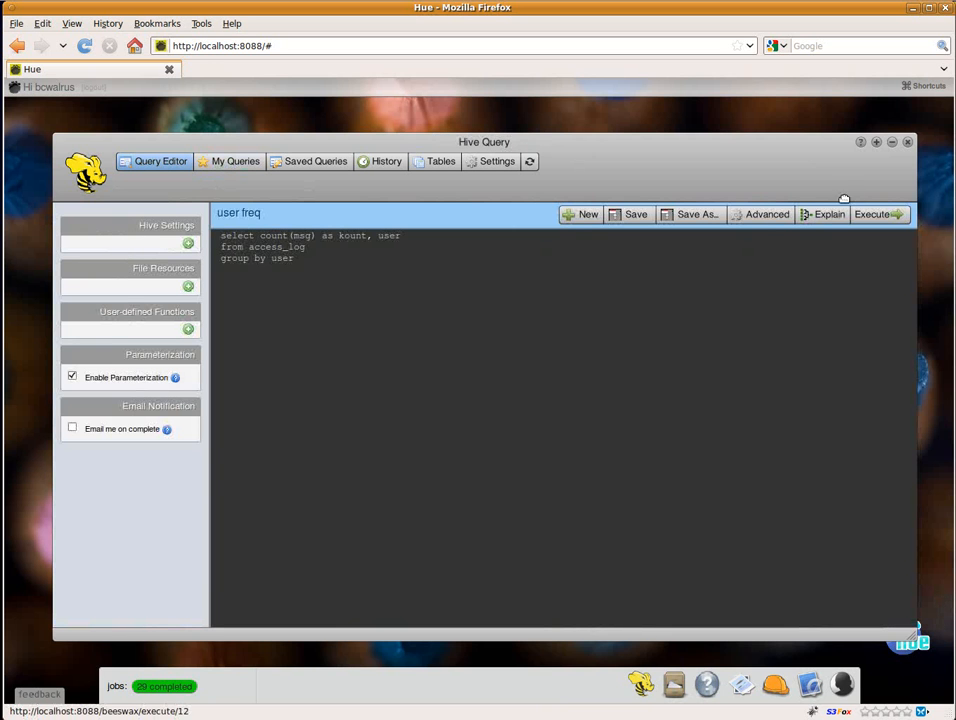
{"action": "left_click", "coordinate": [766, 216]}
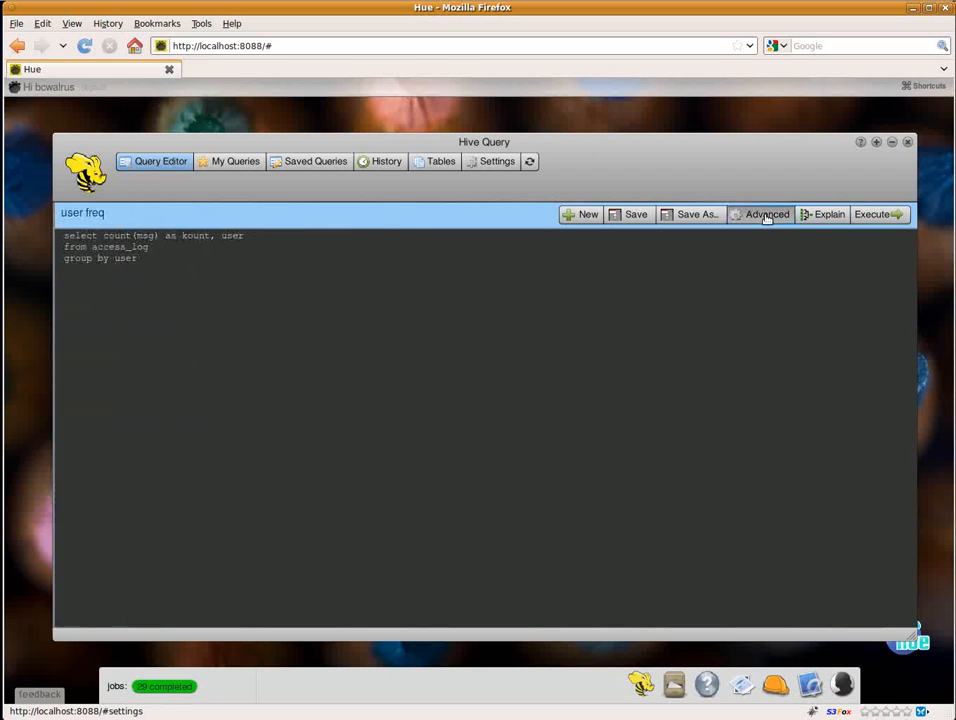
Step: Show the query's advanced settings and look over the entry fields for a Hive setting and a file resource, removing both blank entries
{"action": "left_click", "coordinate": [766, 215]}
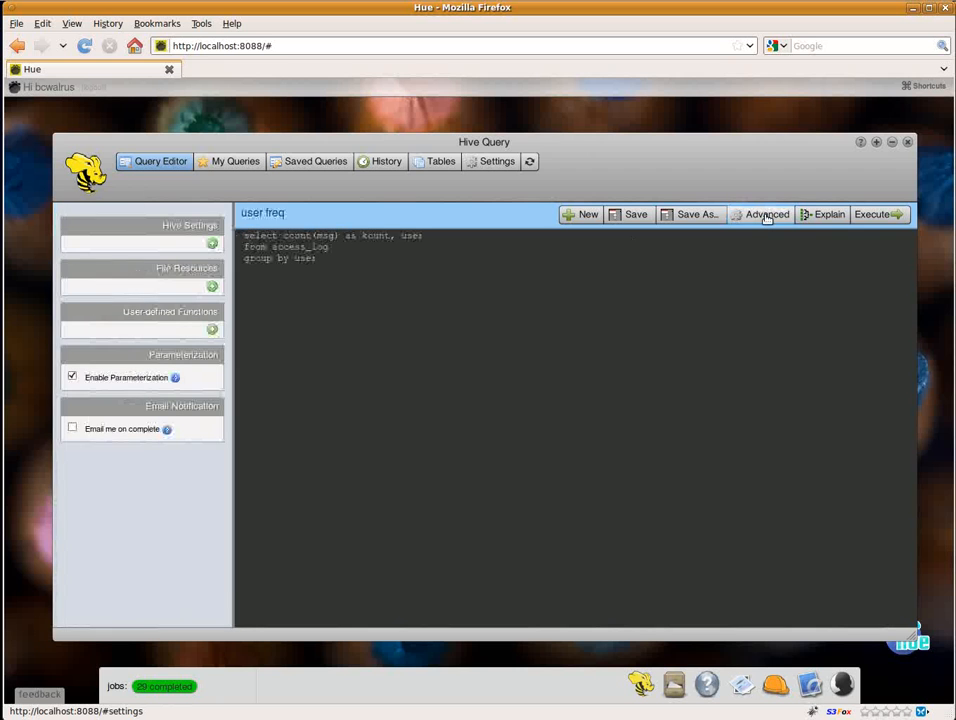
{"action": "left_click", "coordinate": [213, 246]}
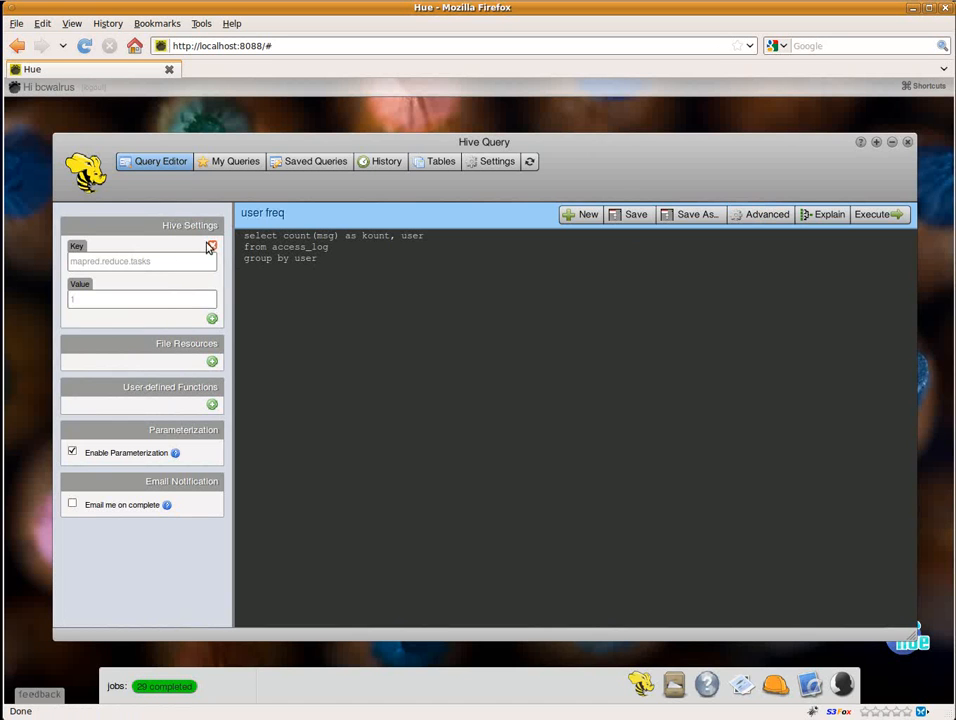
{"action": "left_click", "coordinate": [213, 247]}
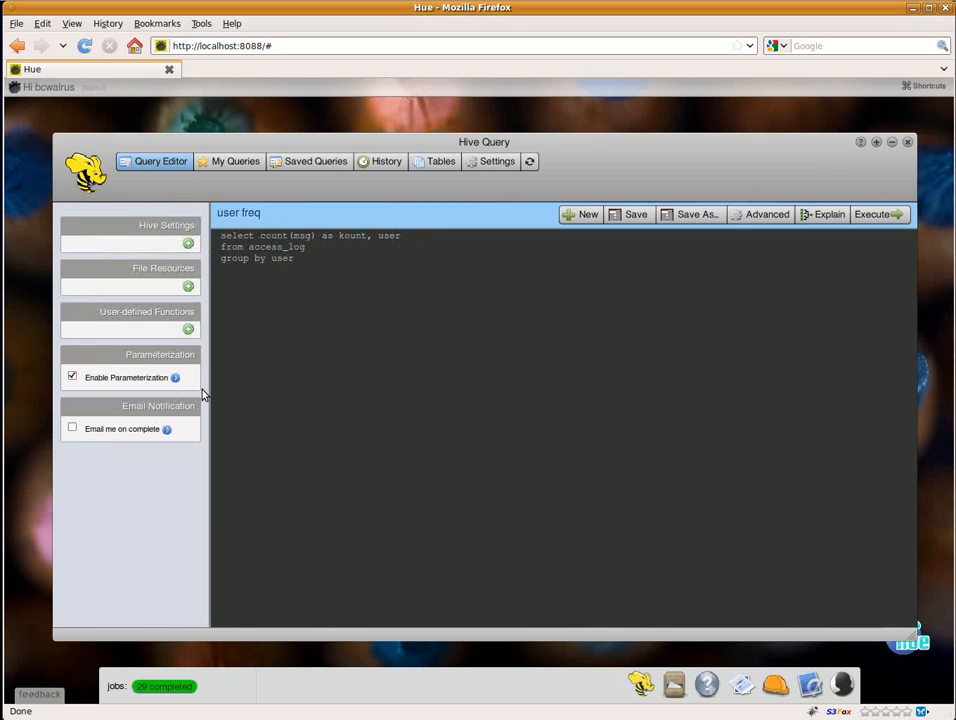
{"action": "left_click", "coordinate": [189, 288]}
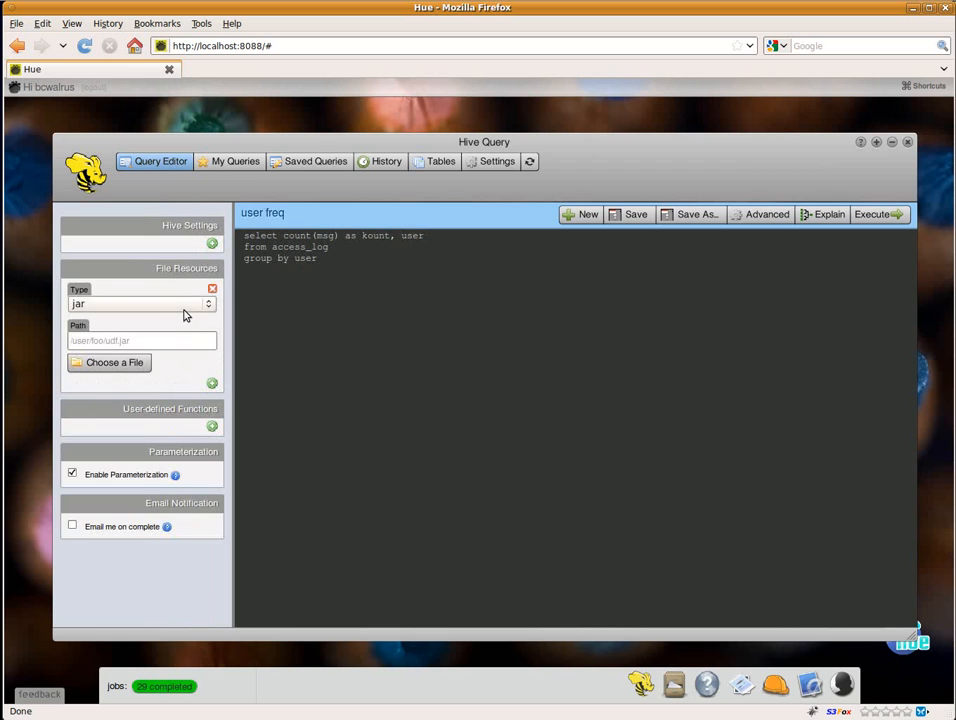
{"action": "left_click", "coordinate": [213, 290]}
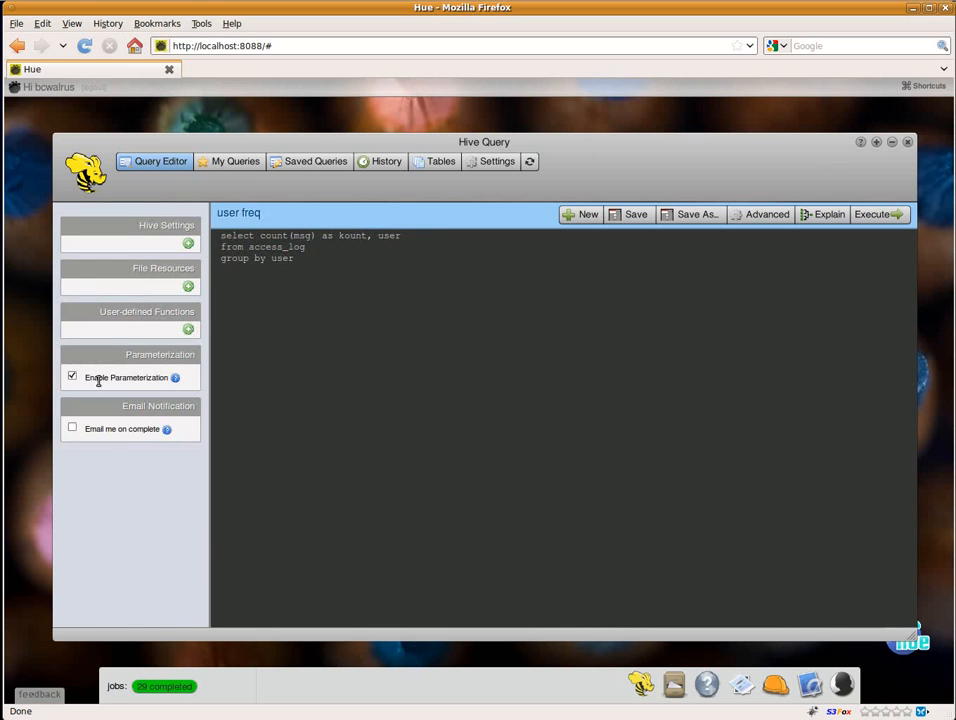
Step: Add the condition where user = "$username" after the from access_log line, keeping group by user as the last line
{"action": "left_click", "coordinate": [324, 246]}
{"action": "key", "text": "Return"}
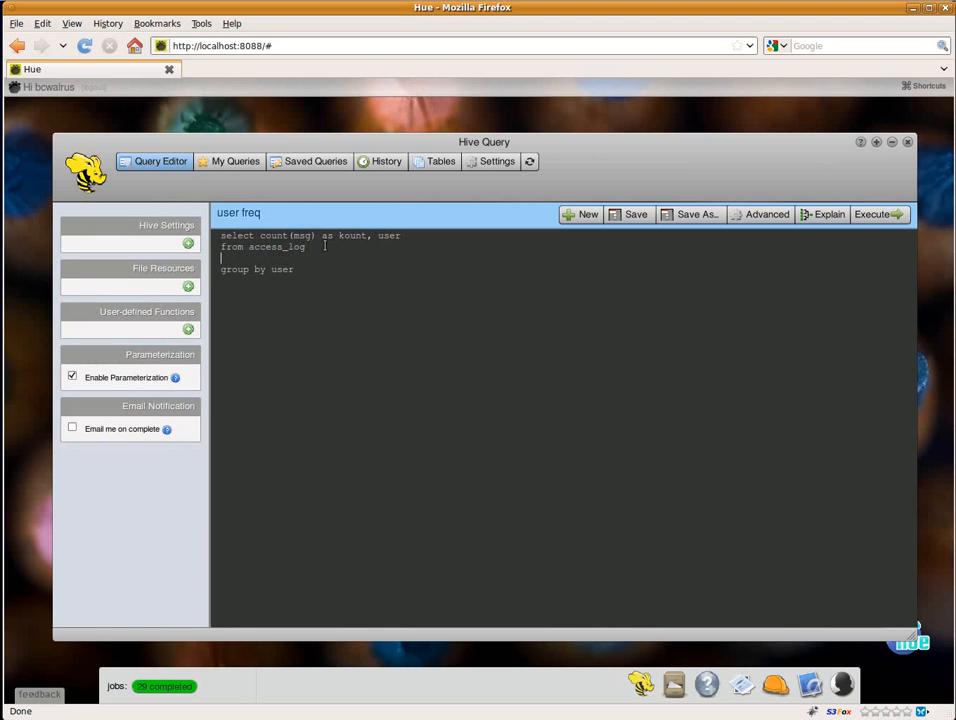
{"action": "type", "text": "where user = \"$username"}
{"action": "triple_click", "coordinate": [336, 272]}
{"action": "key", "text": "BackSpace"}
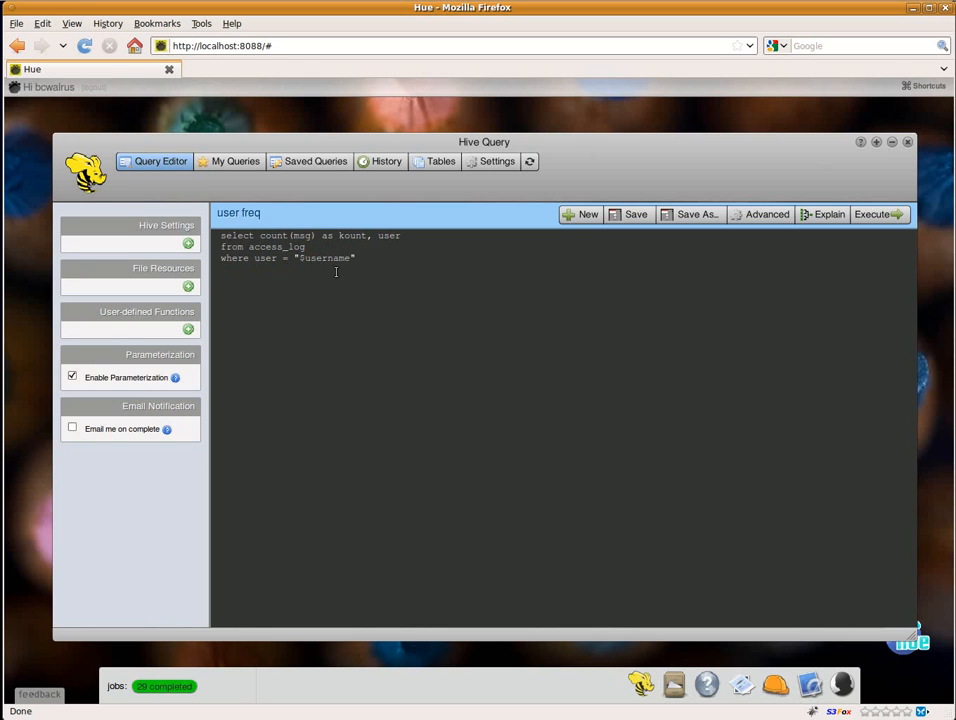
{"action": "type", "text": "group by user"}
Step: Execute the parameterized query with the account's username as the Username parameter and highlight the substituted value in the log
{"action": "left_click", "coordinate": [874, 216]}
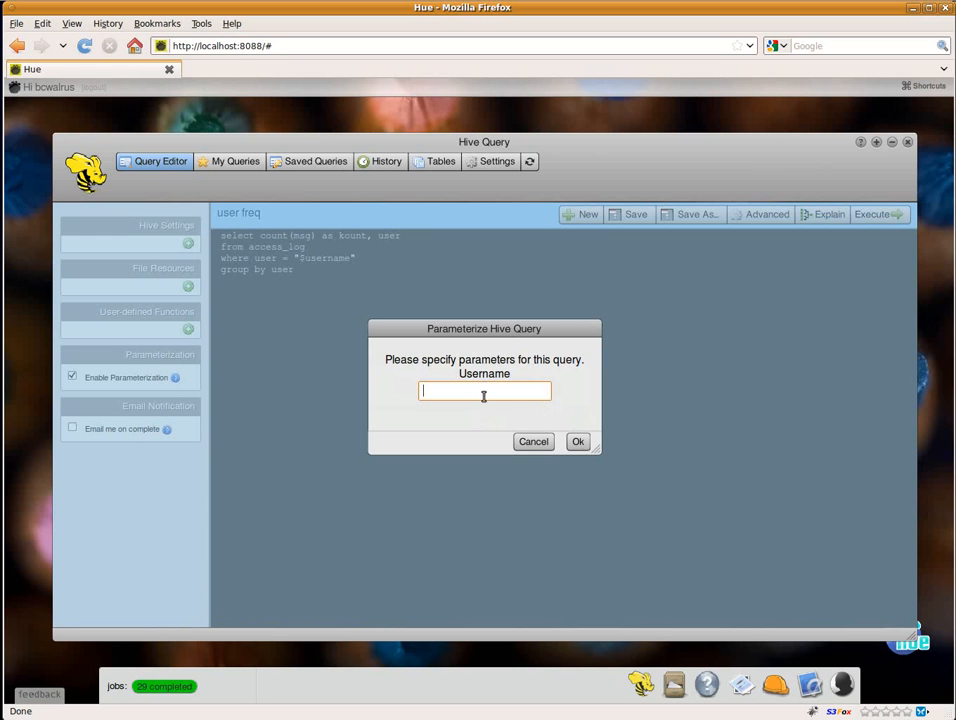
{"action": "type", "text": "bcwalrus"}
{"action": "left_click", "coordinate": [579, 443]}
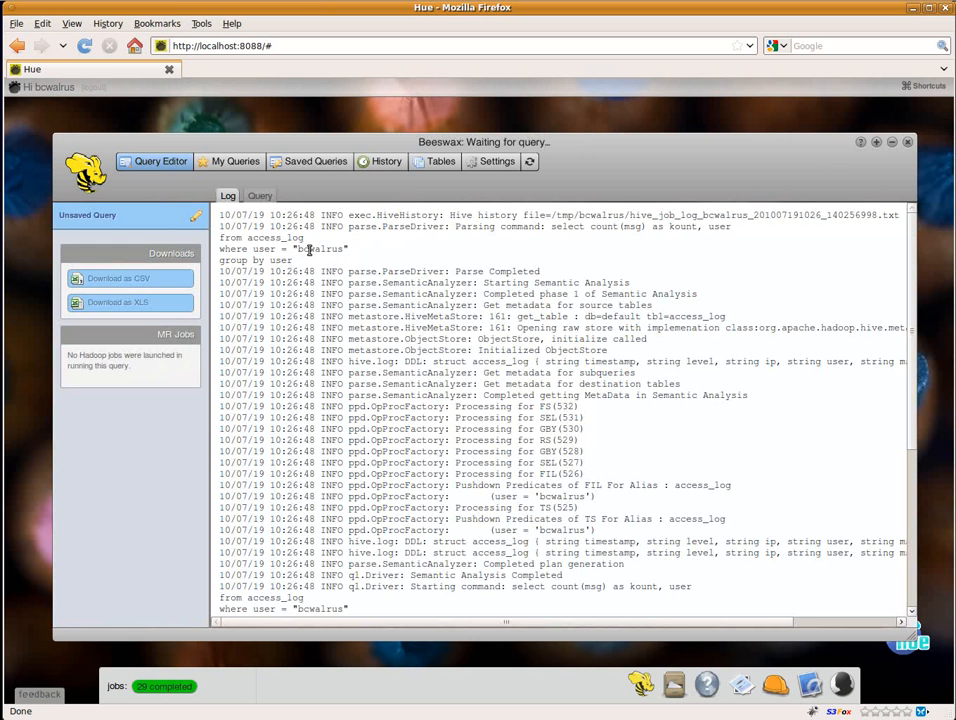
{"action": "left_click_drag", "start_coordinate": [296, 249], "coordinate": [344, 249]}
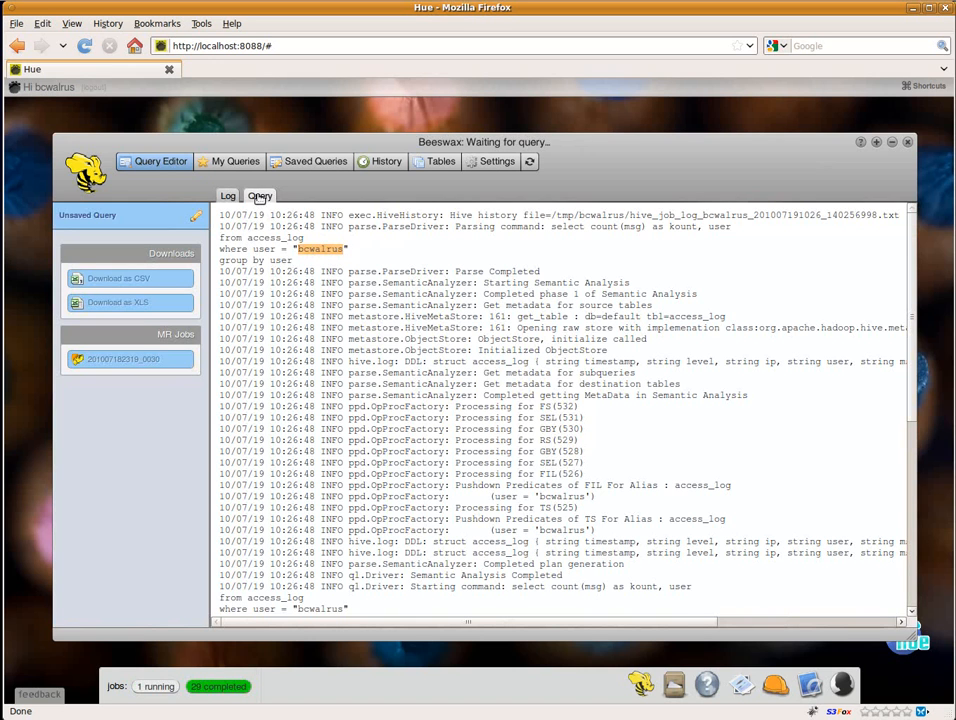
Step: Reopen the most recent unsaved query from the query history for editing
{"action": "left_click", "coordinate": [378, 166]}
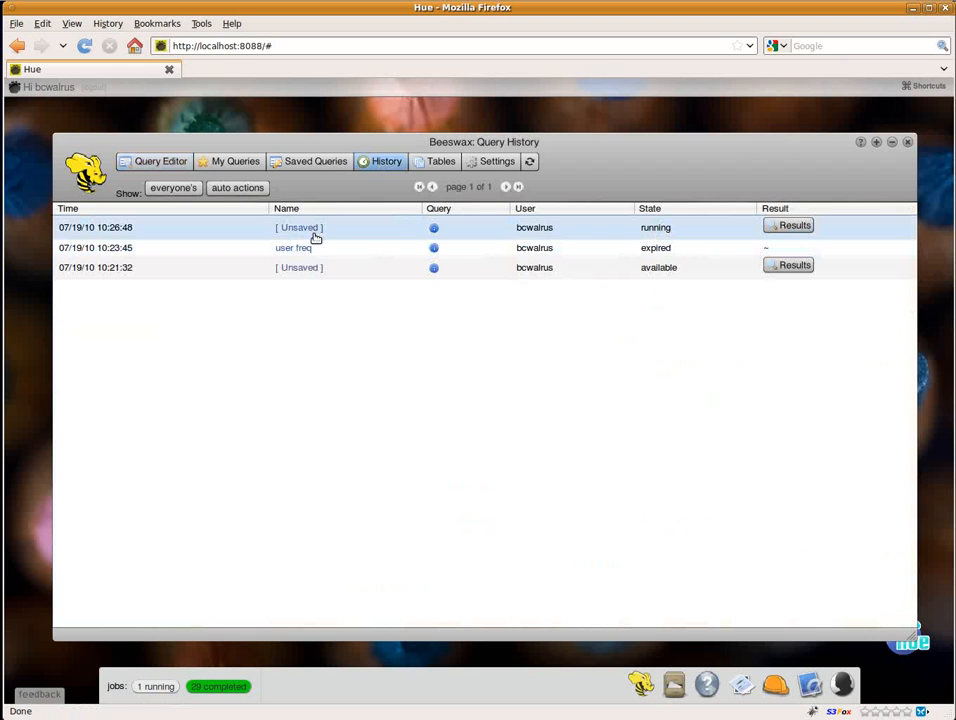
{"action": "mouse_move", "coordinate": [436, 230]}
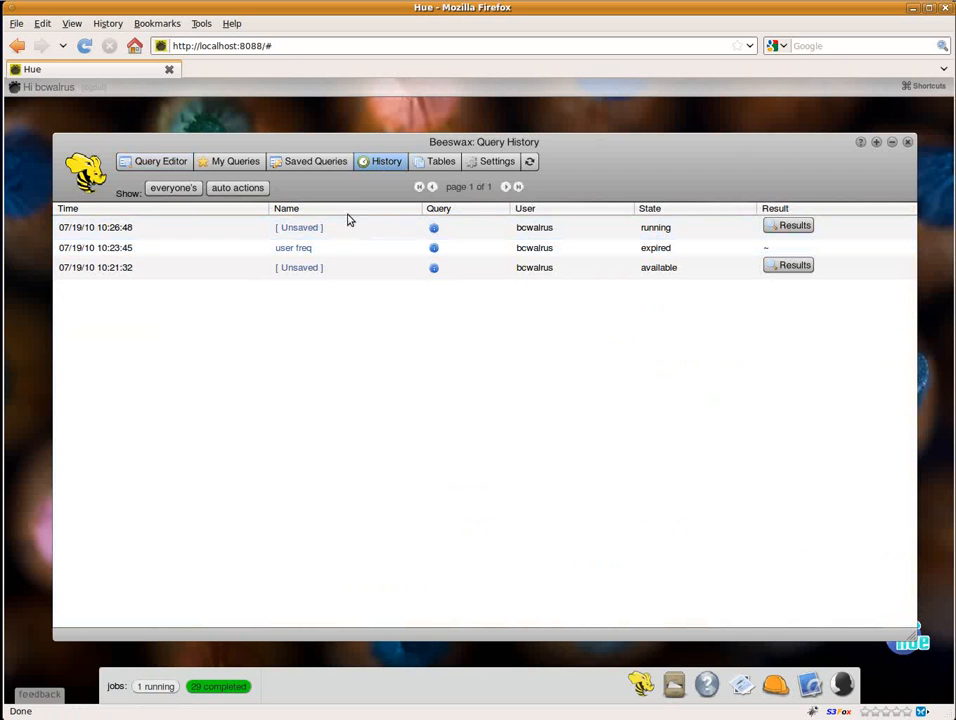
{"action": "left_click", "coordinate": [305, 230]}
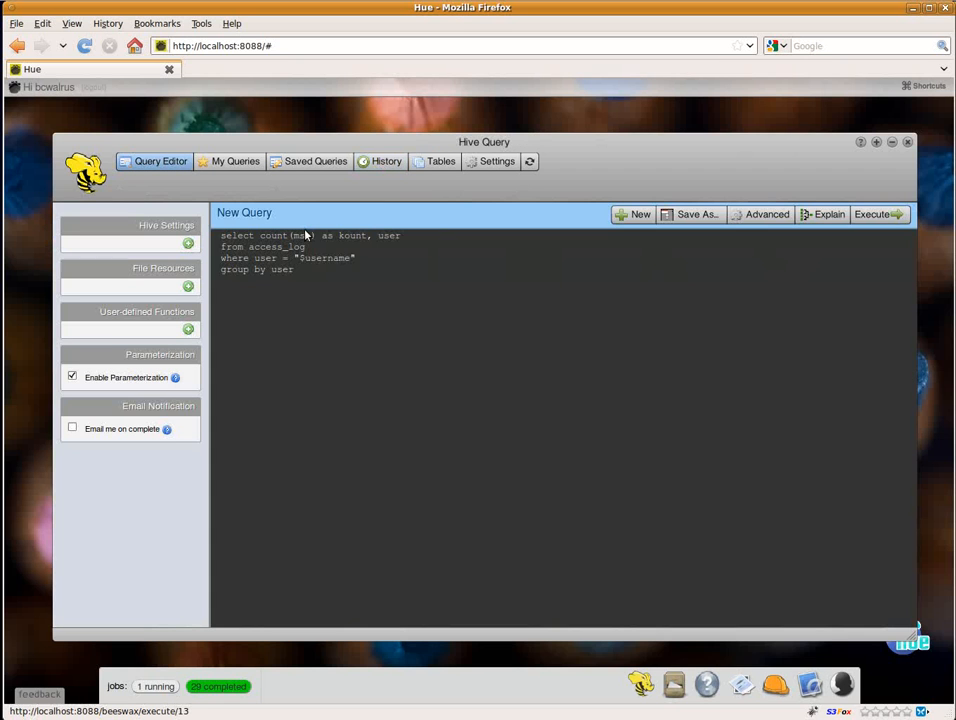
Step: Save the parameterized query under the name "user freq (by user)"
{"action": "left_click", "coordinate": [700, 216]}
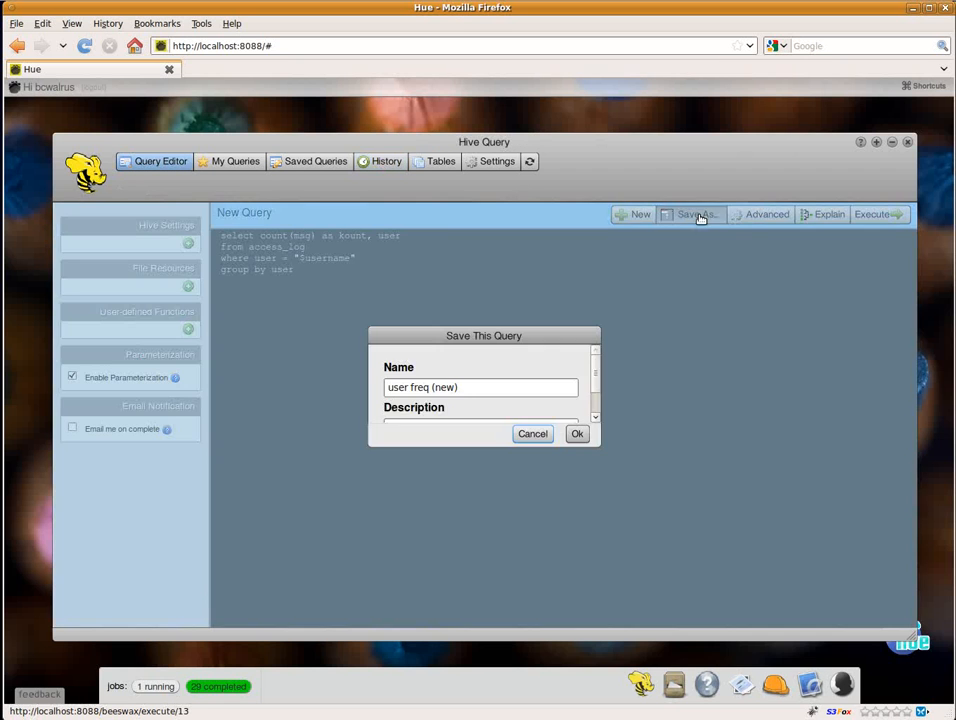
{"action": "key", "text": "BackSpace"}
{"action": "key", "text": "BackSpace"}
{"action": "key", "text": "BackSpace"}
{"action": "key", "text": "BackSpace"}
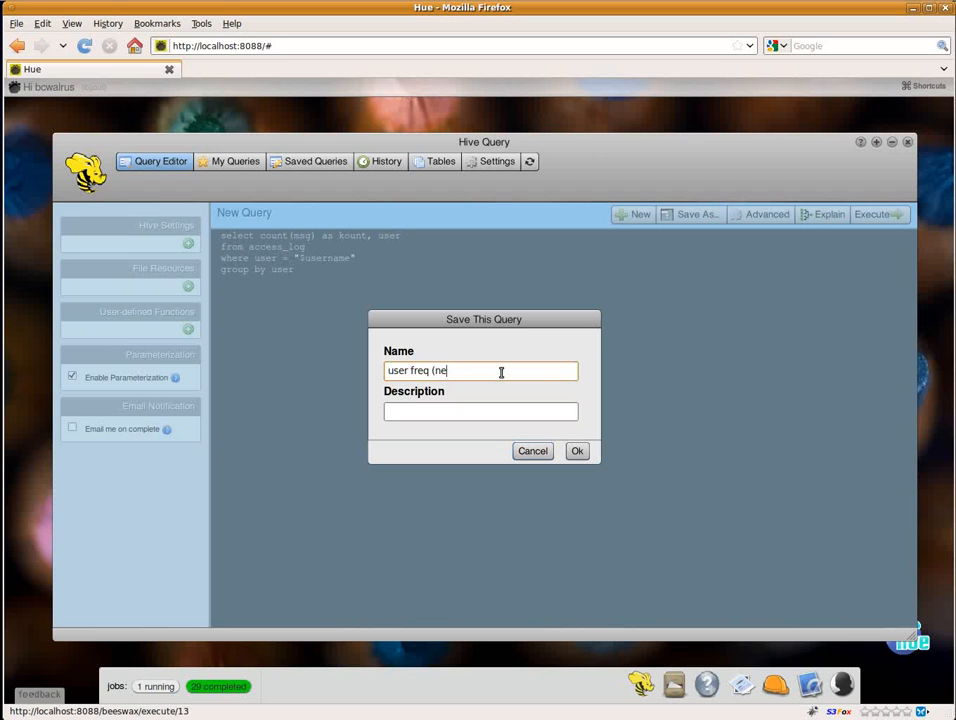
{"action": "type", "text": "by user"}
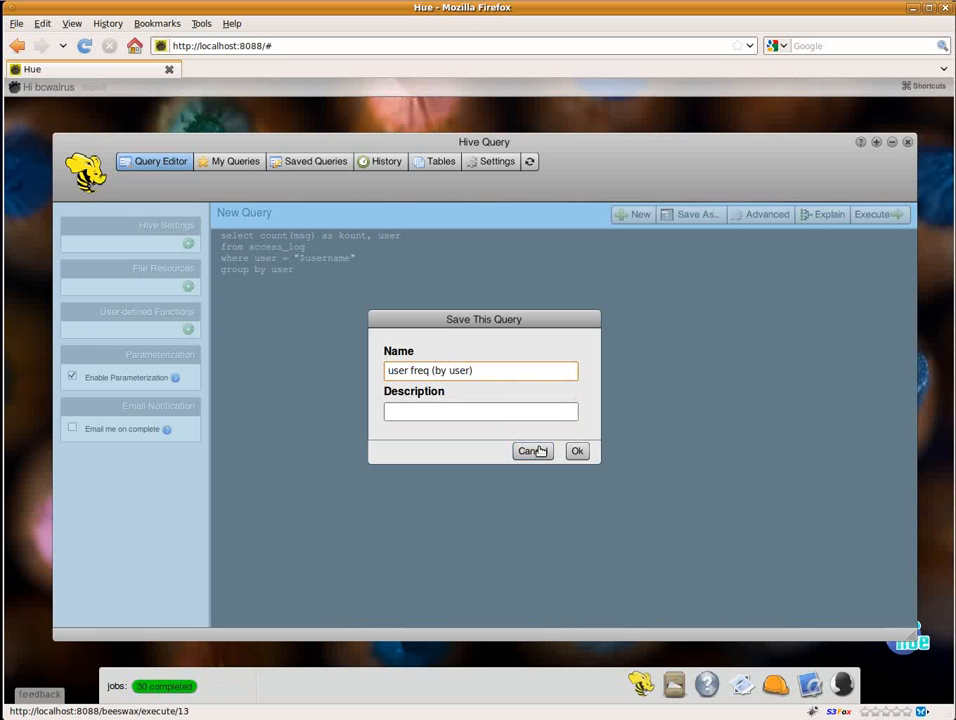
{"action": "left_click", "coordinate": [577, 452]}
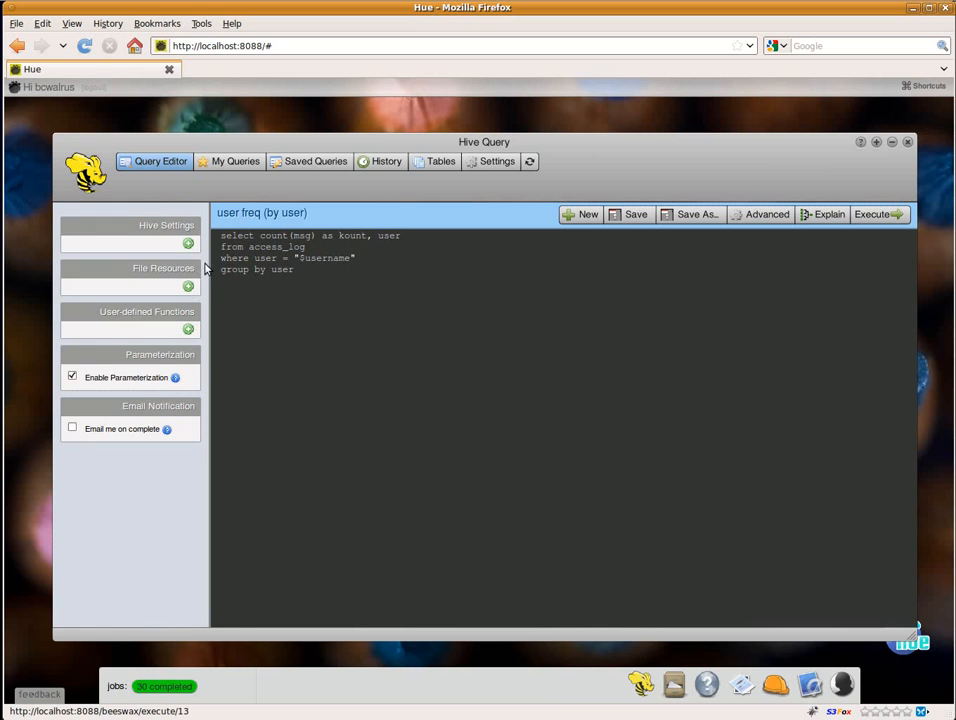
Step: Clone the saved query "Sample: Job loss" and check for the copy in My Queries and Saved Queries
{"action": "left_click", "coordinate": [306, 163]}
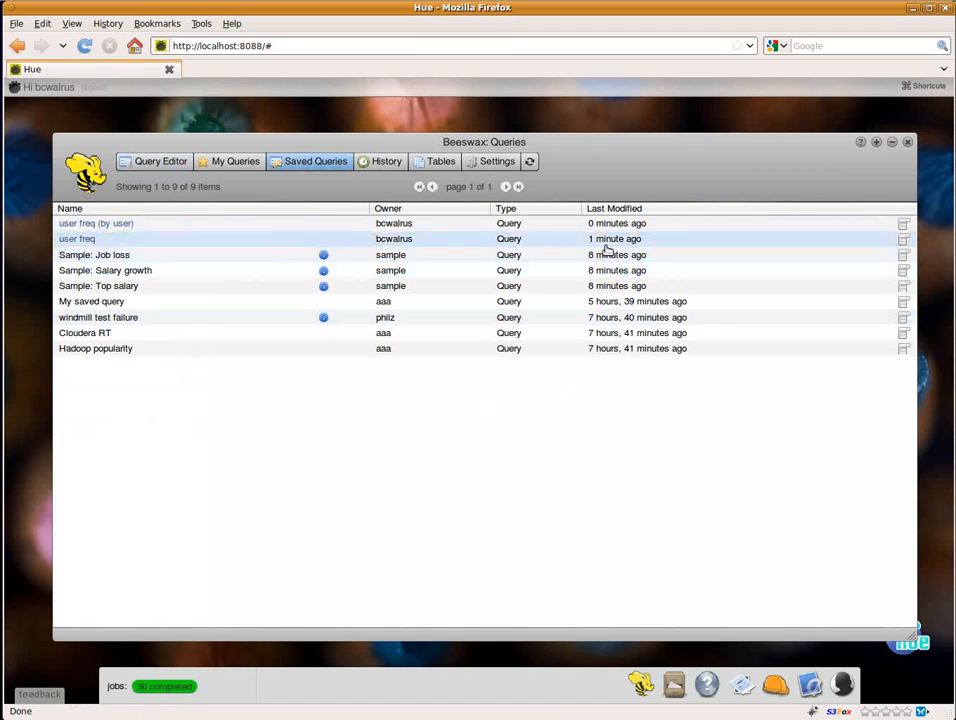
{"action": "left_click", "coordinate": [905, 256]}
{"action": "left_click", "coordinate": [905, 256]}
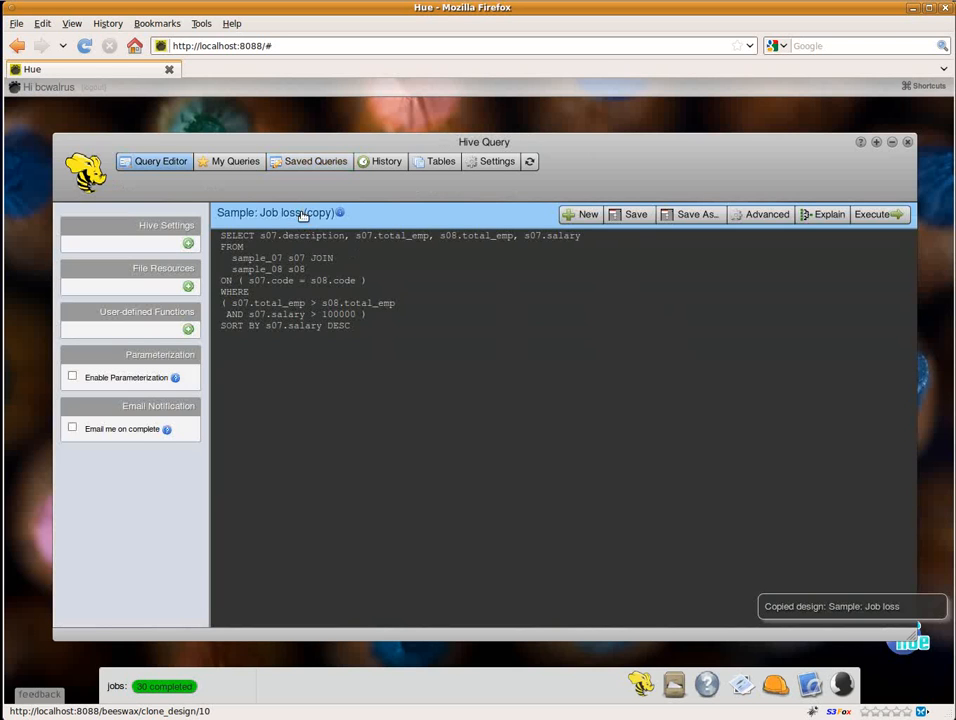
{"action": "left_click", "coordinate": [235, 166]}
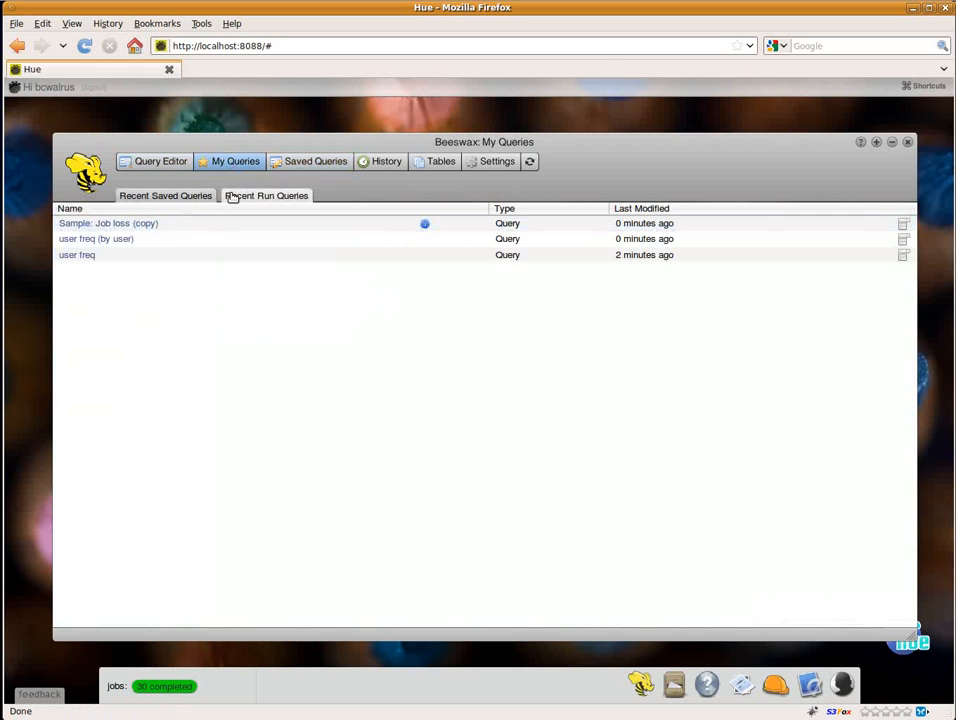
{"action": "left_click", "coordinate": [310, 166]}
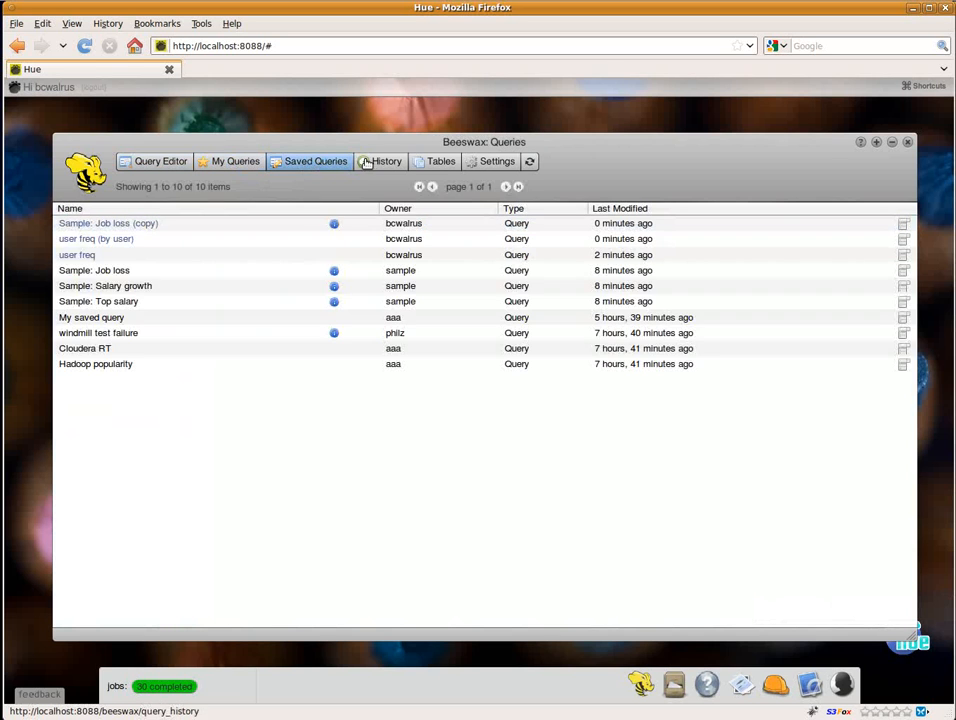
Step: Look over the Hive configuration variables and close the Beeswax window
{"action": "left_click", "coordinate": [500, 163]}
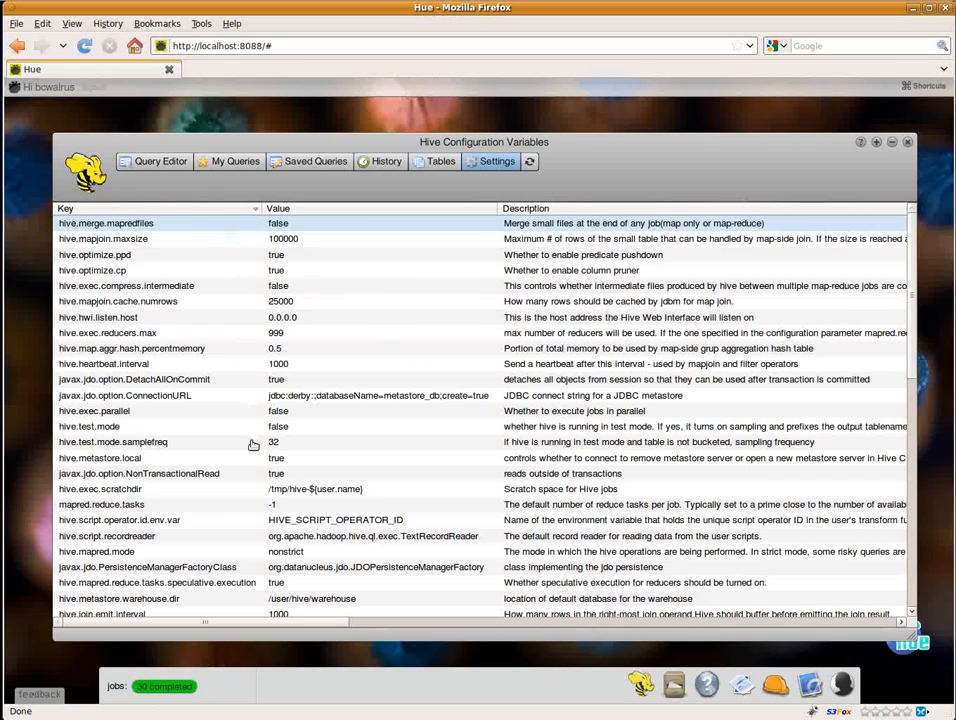
{"action": "scroll", "coordinate": [253, 445], "scroll_direction": "down", "scroll_amount": 8}
{"action": "scroll", "coordinate": [253, 445], "scroll_direction": "up", "scroll_amount": 8}
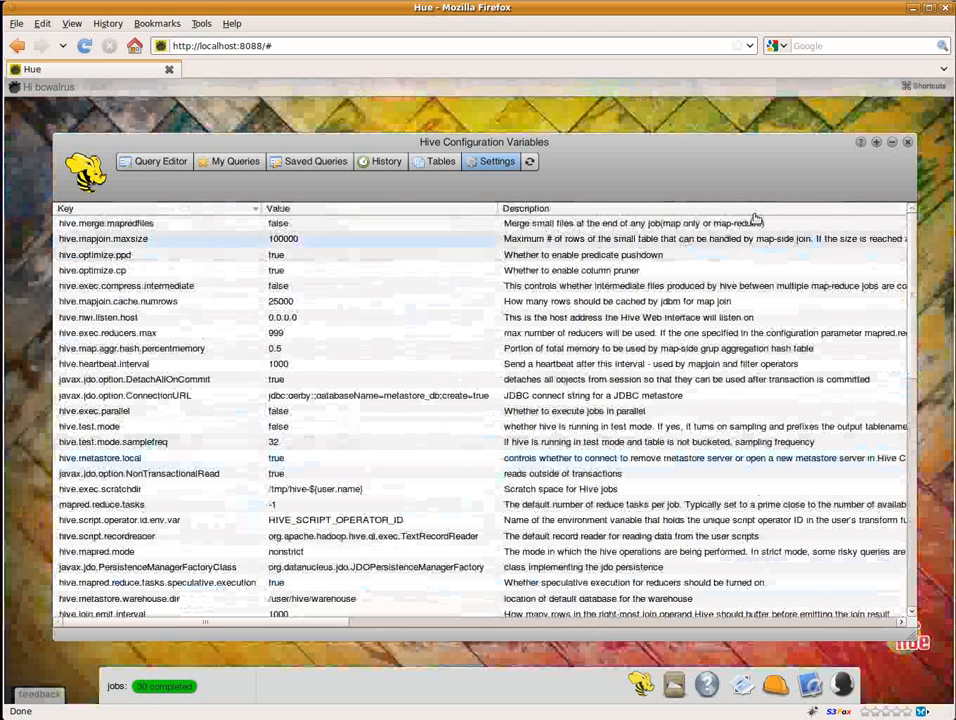
{"action": "left_click", "coordinate": [908, 143]}
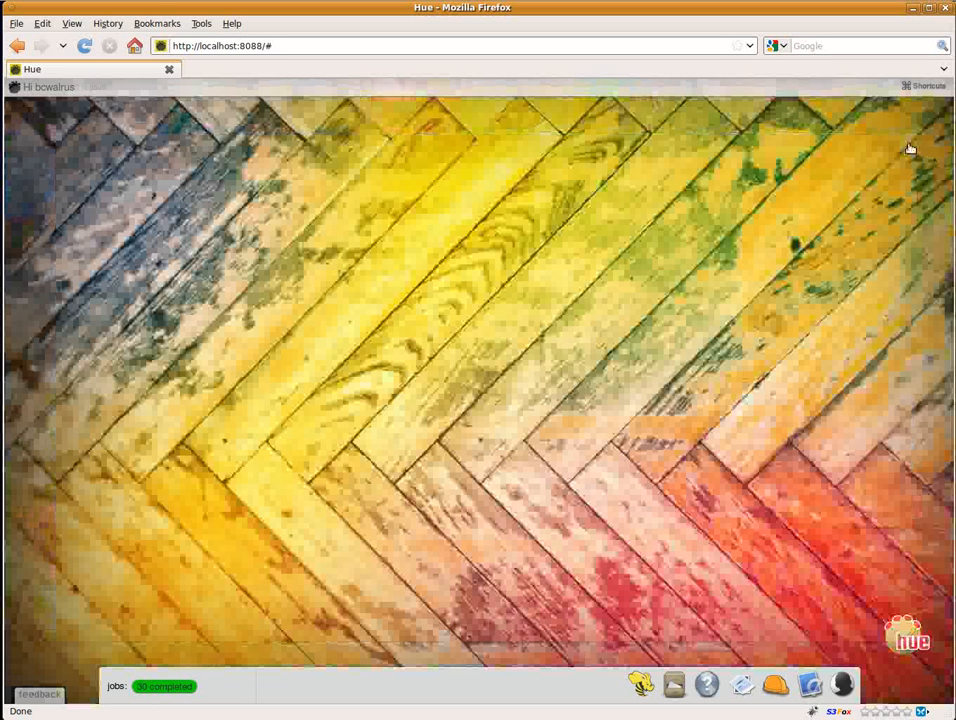